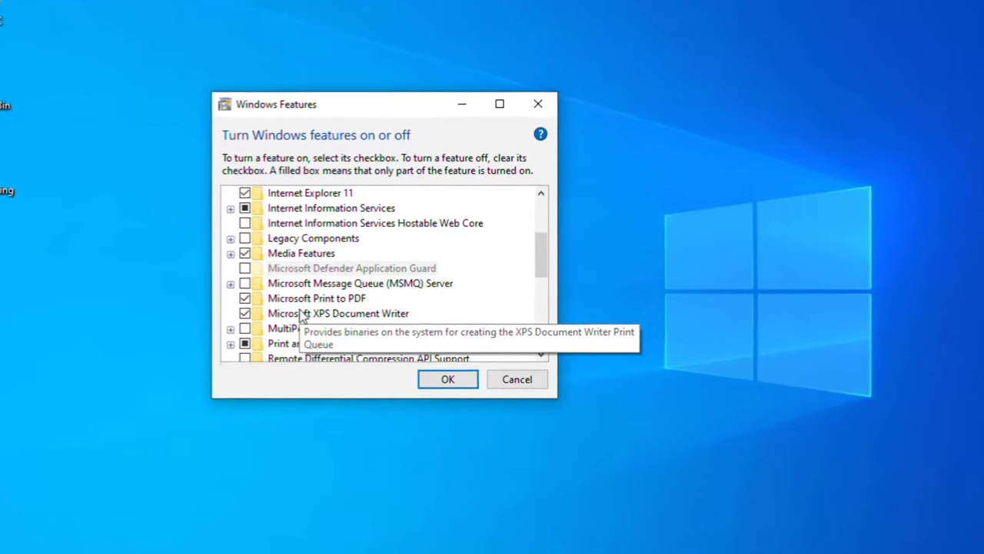
# Turn off the Remote Differential Compression API Support feature and confirm the Windows Features settings
pyautogui.scroll(-1, 242, 338)
pyautogui.click(243, 274)
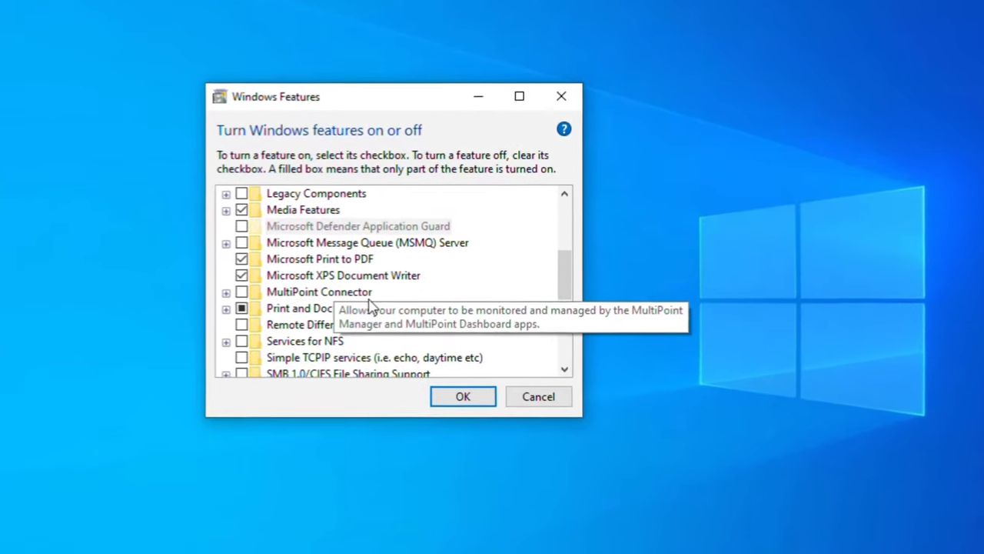
pyautogui.scroll(-1, 374, 315)
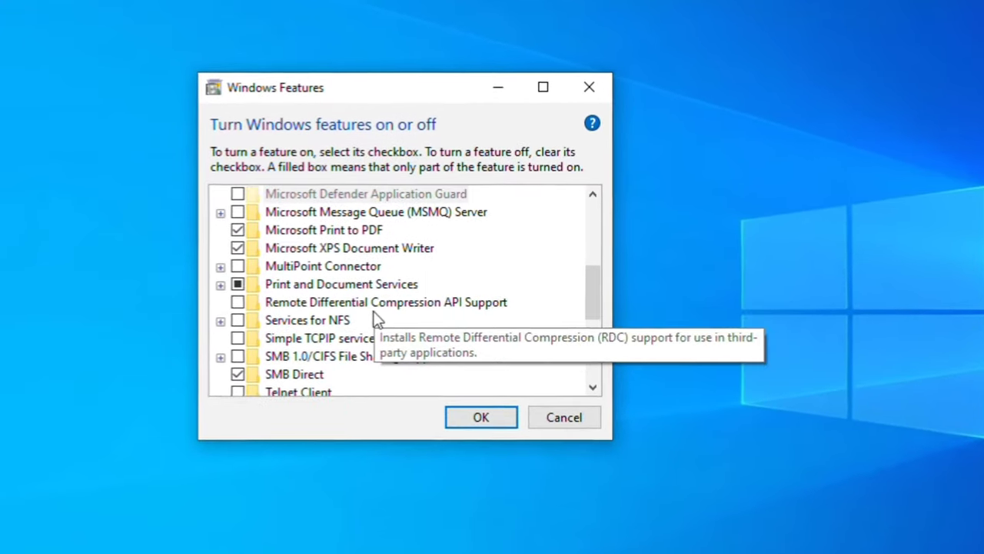
pyautogui.click(229, 305)
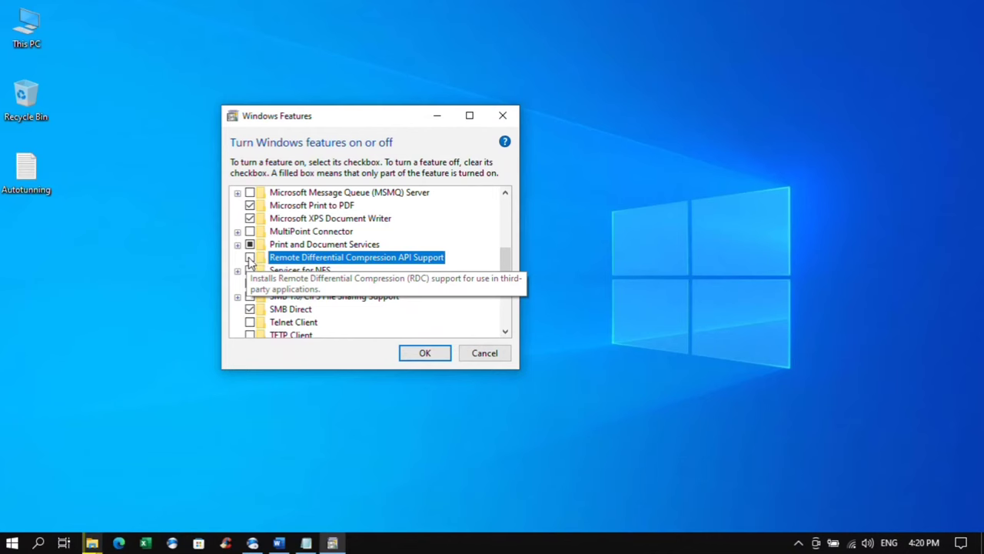
pyautogui.click(425, 353)
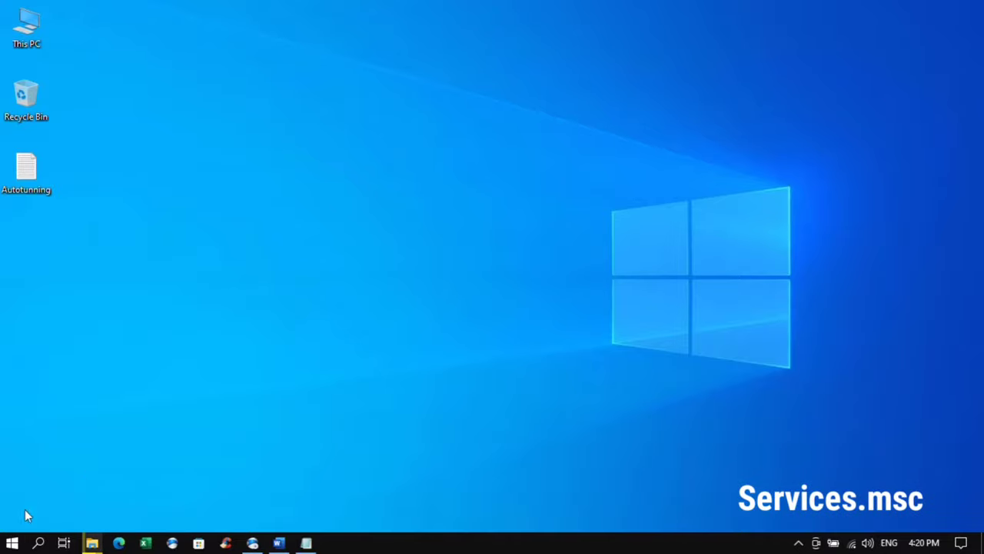
# Open the Services console by running services.msc
pyautogui.rightClick(12, 543)
pyautogui.click(46, 483)
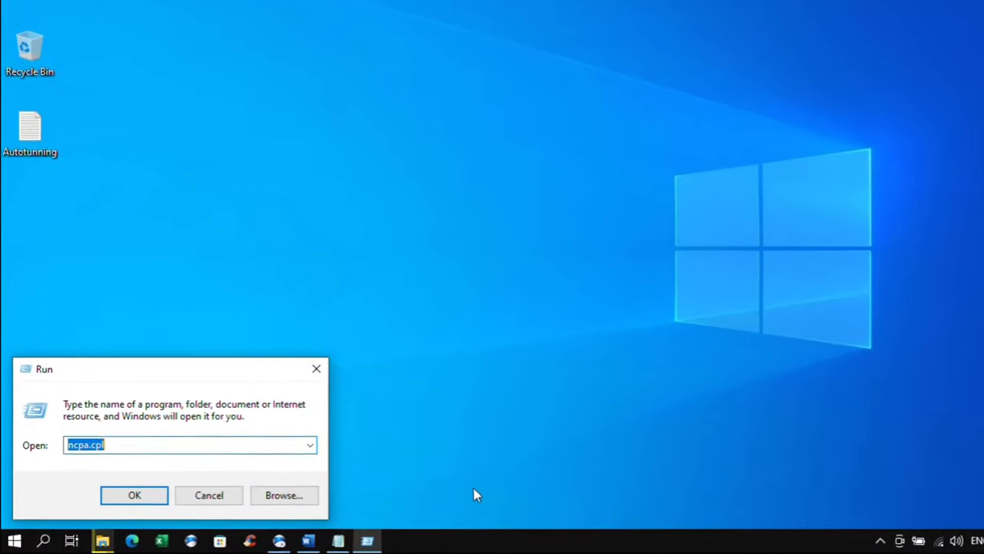
pyautogui.write('ser')
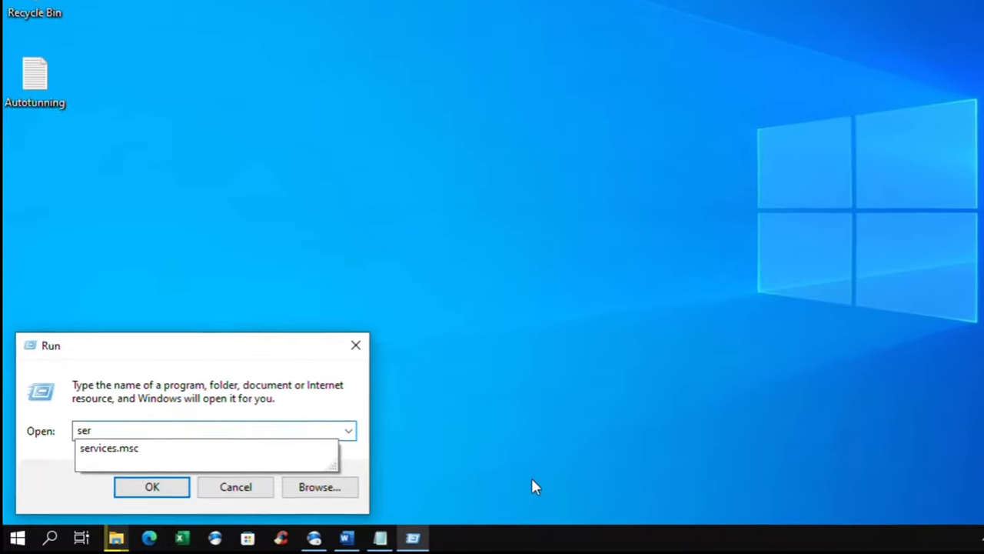
pyautogui.press('Down')
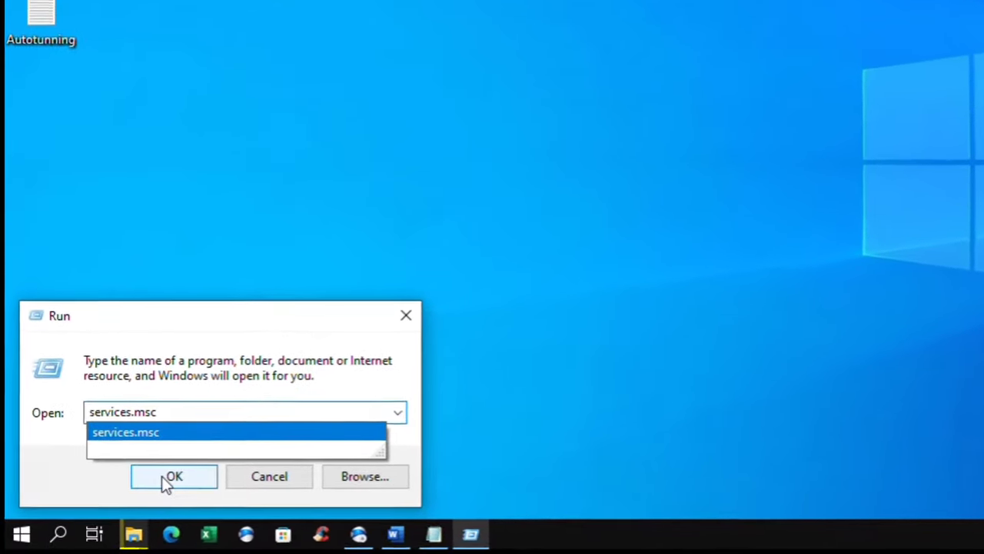
pyautogui.click(161, 480)
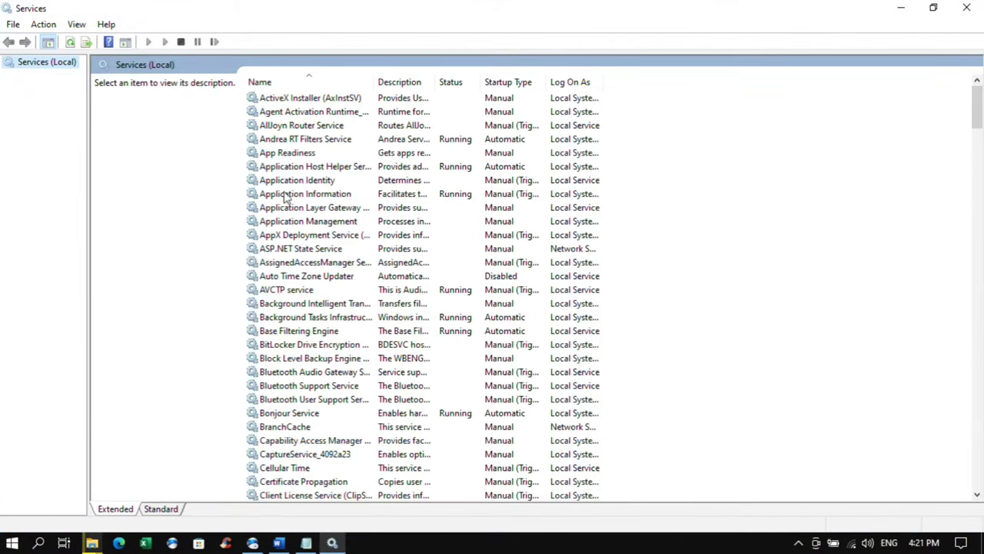
# Find and select the Windows Search service in the list of local services
pyautogui.click(299, 196)
pyautogui.press('w')
pyautogui.press('Down')
pyautogui.press('Down')
pyautogui.press('Down')
pyautogui.press('Down')
pyautogui.press('Down')
pyautogui.press('Down')
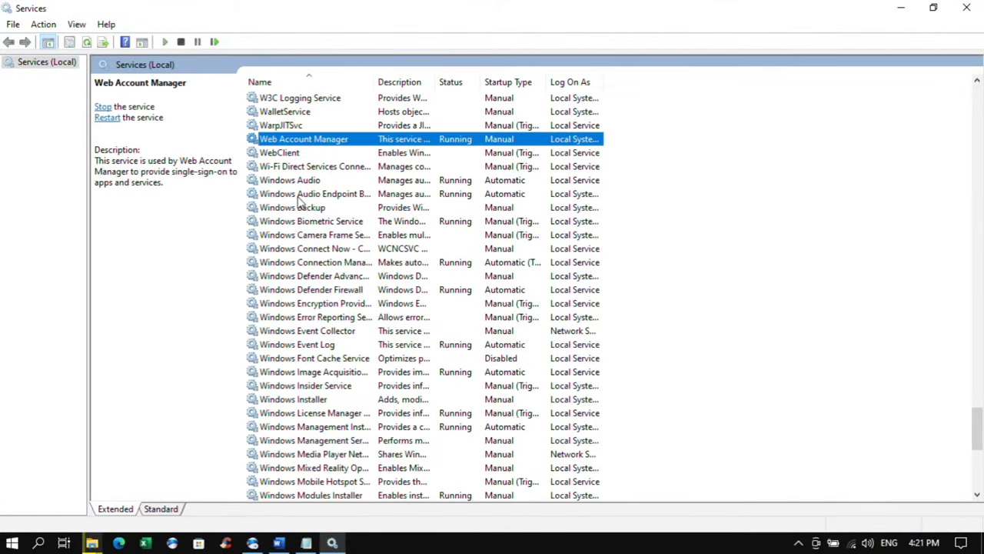
pyautogui.press('Down')
pyautogui.press('Down')
pyautogui.press('Down')
pyautogui.press('Down')
pyautogui.press('Down')
pyautogui.press('Down')
pyautogui.press('Down')
pyautogui.press('Down')
pyautogui.press('Down')
pyautogui.press('Down')
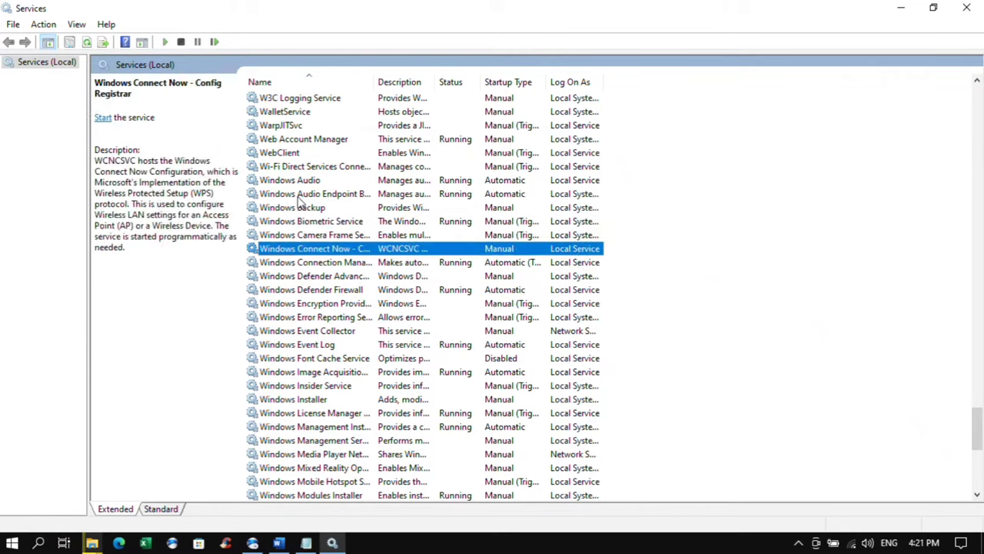
pyautogui.press('Down')
pyautogui.press('Down')
pyautogui.press('Down')
pyautogui.press('Down')
pyautogui.press('Down')
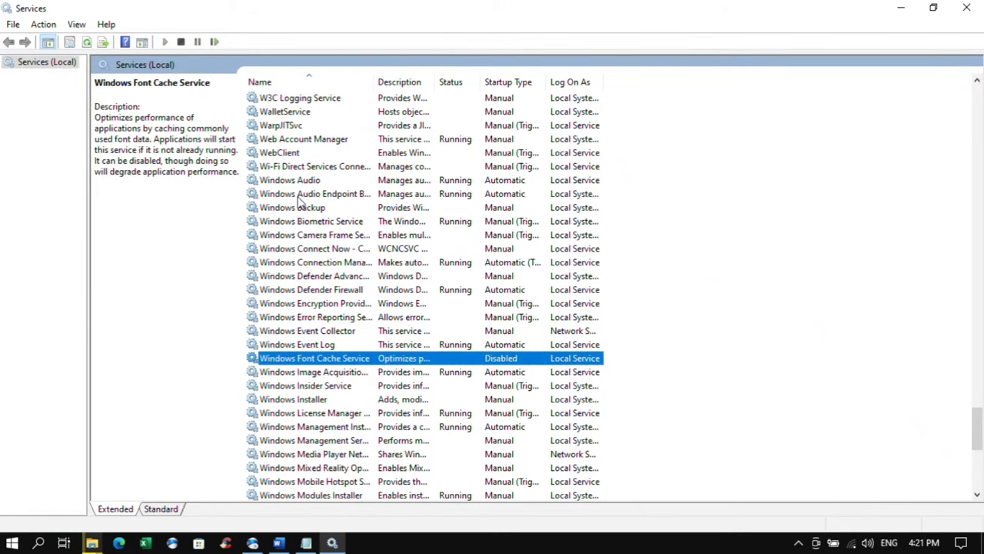
pyautogui.press('Down')
pyautogui.press('Down')
pyautogui.press('Down')
pyautogui.press('Down')
pyautogui.press('Down')
pyautogui.press('Down')
pyautogui.press('Down')
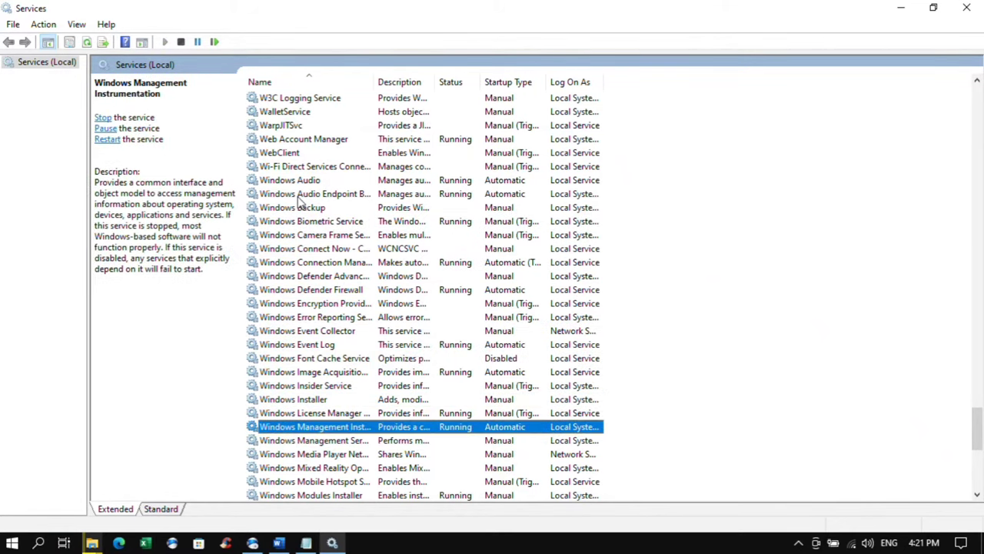
pyautogui.press('Down')
pyautogui.press('Down')
pyautogui.press('Down')
pyautogui.press('Down')
pyautogui.press('Down')
pyautogui.press('Down')
pyautogui.press('Down')
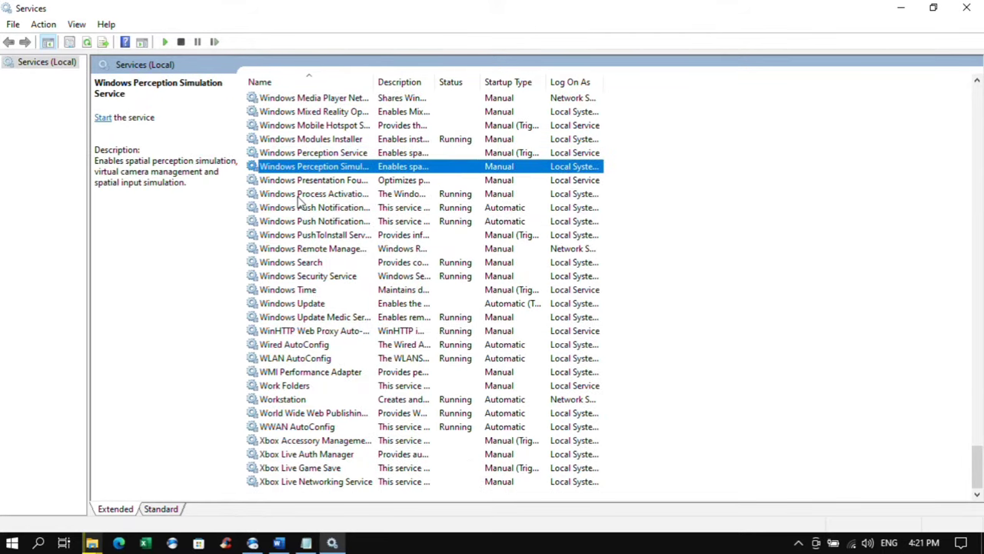
pyautogui.press('Down')
pyautogui.press('Down')
pyautogui.press('Down')
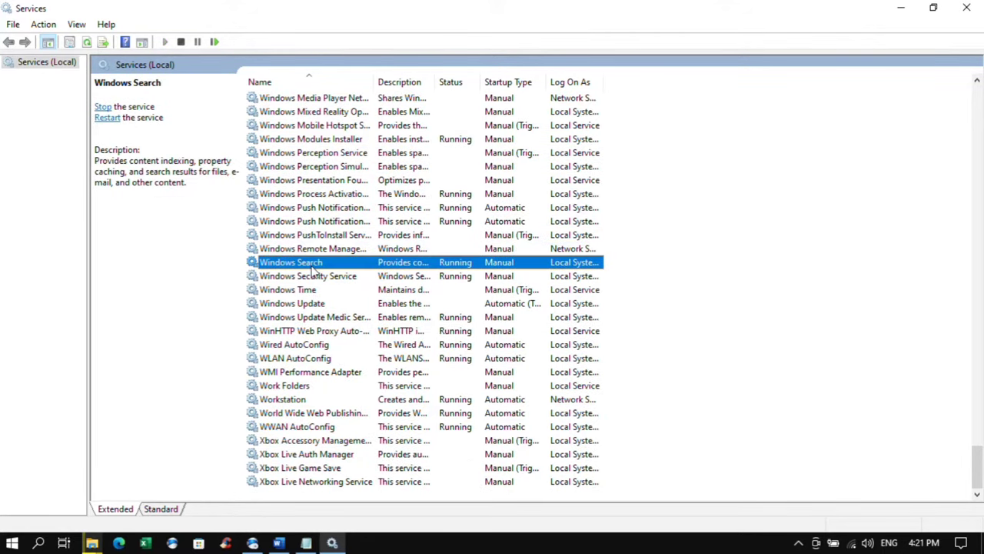
# Set the Windows Search service's startup type to Automatic, then apply and confirm the change
pyautogui.doubleClick(386, 265)
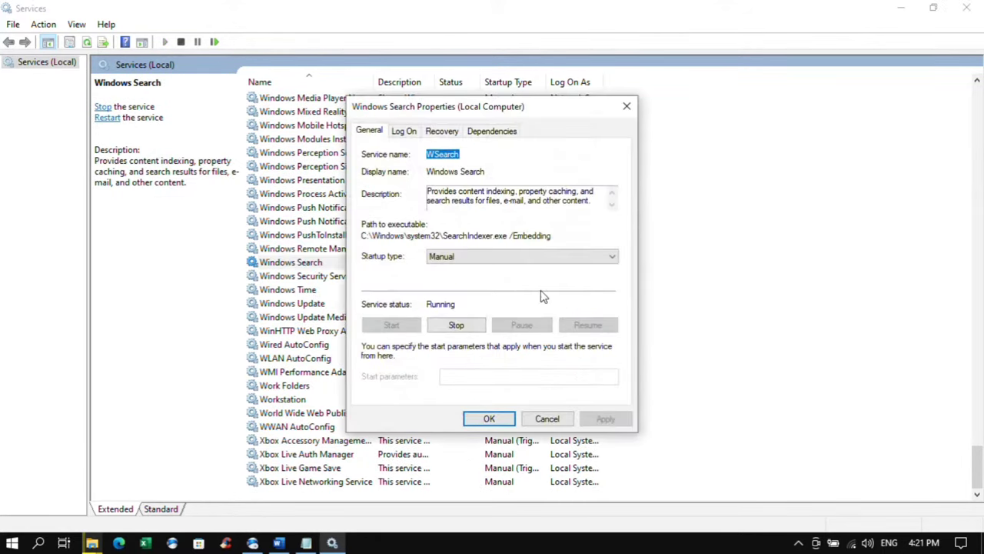
pyautogui.moveTo(550, 117); pyautogui.dragTo(833, 118)
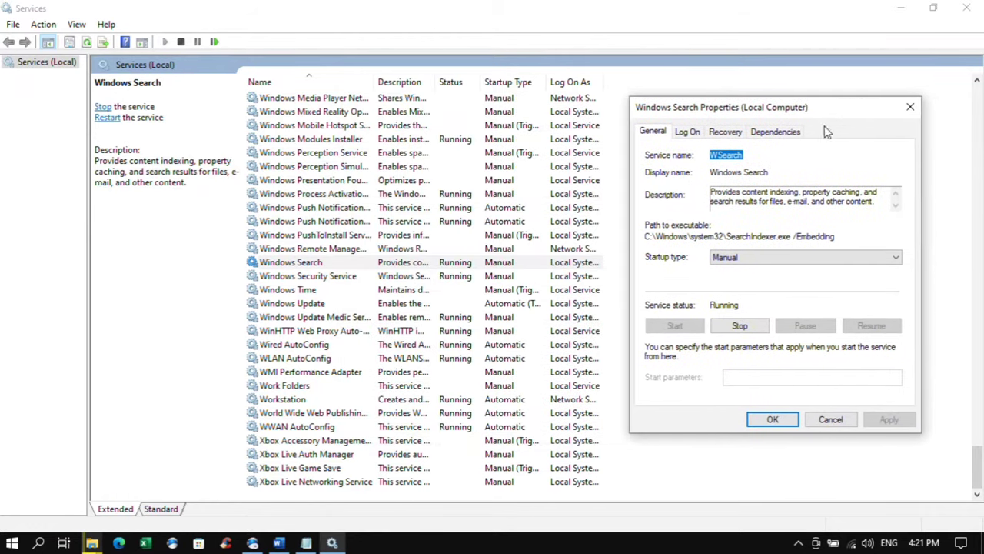
pyautogui.click(764, 260)
pyautogui.click(743, 283)
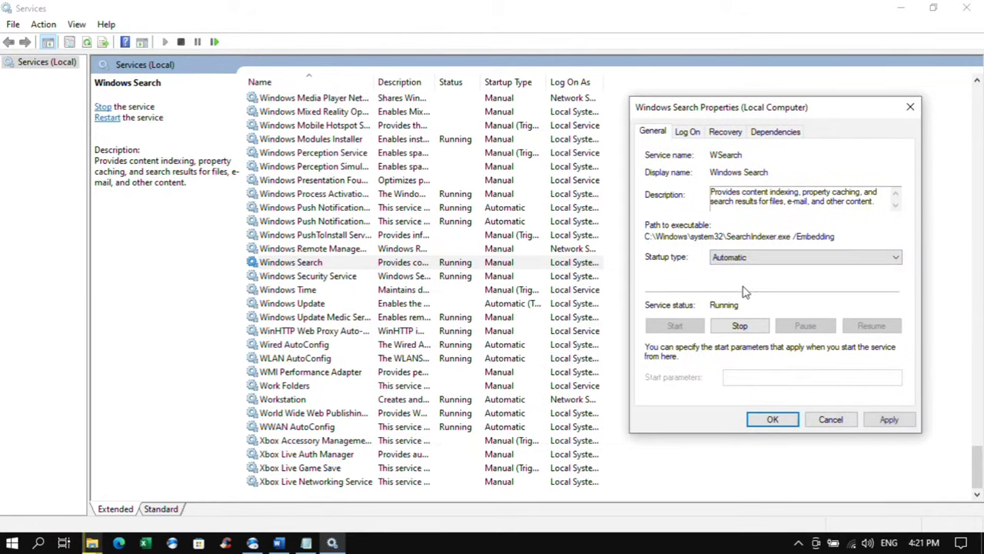
pyautogui.click(885, 419)
pyautogui.click(773, 420)
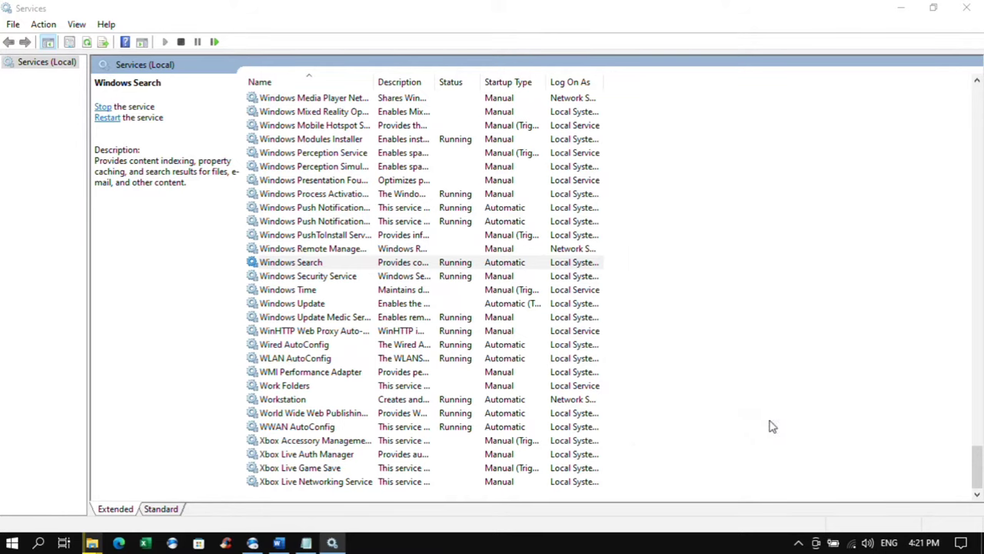
# Find the Optimise drives service in the services list and open its properties
pyautogui.click(281, 296)
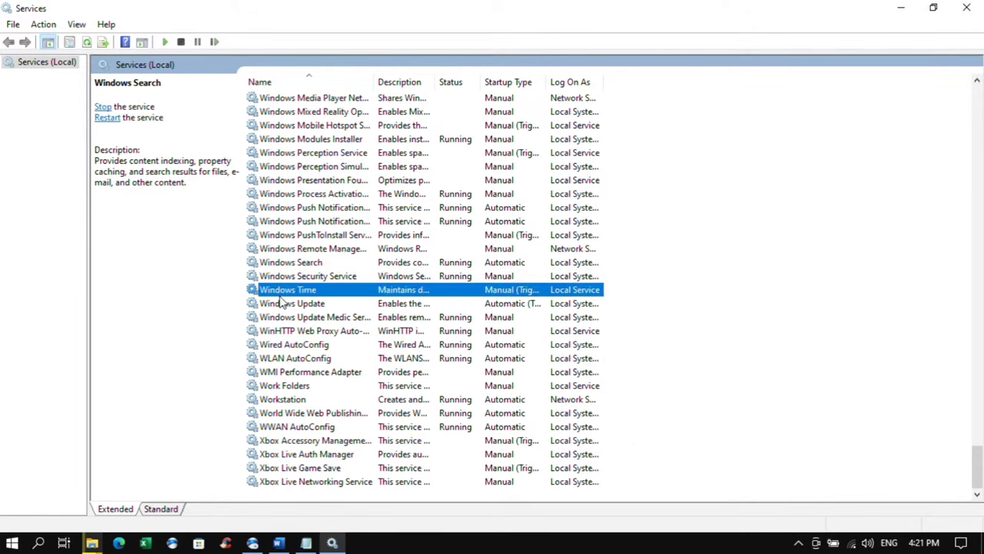
pyautogui.click(283, 304)
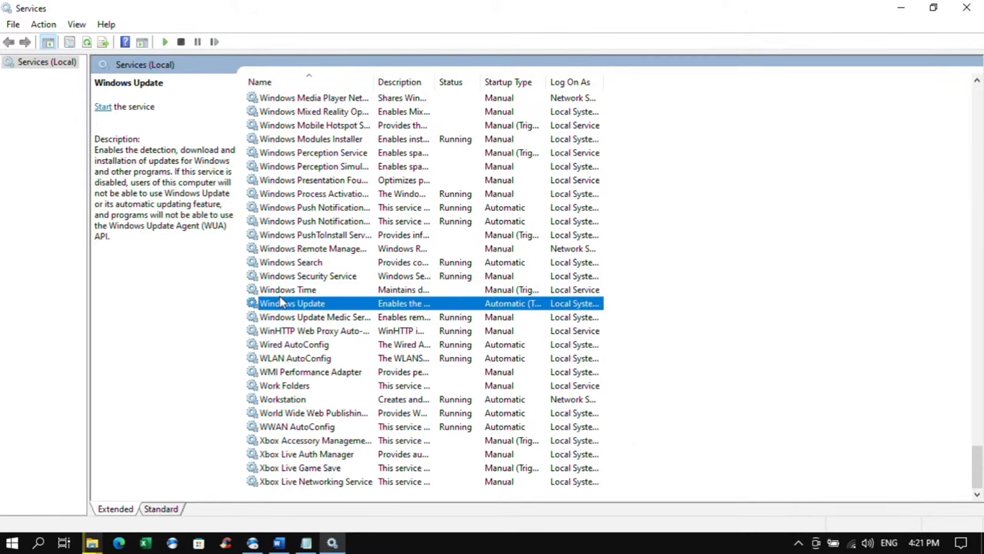
pyautogui.press('o')
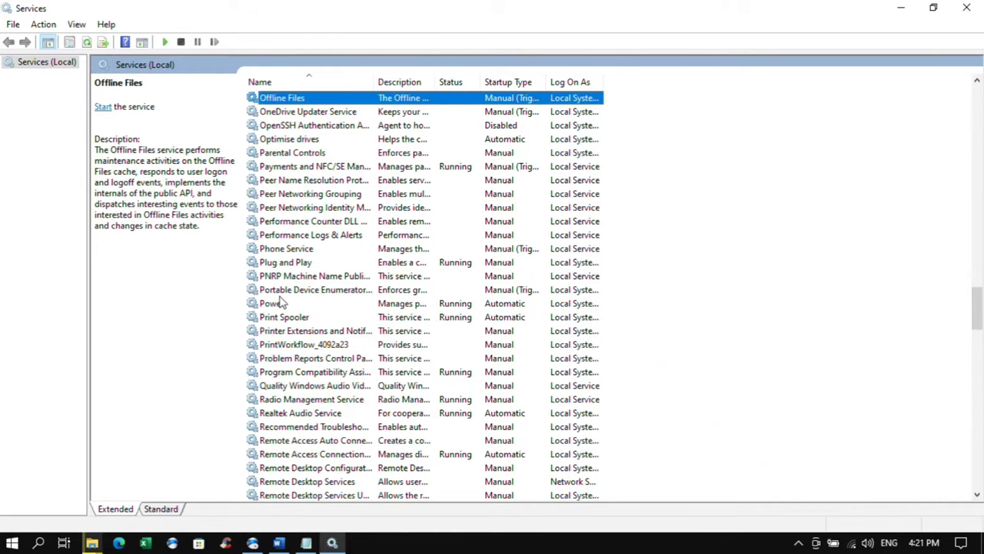
pyautogui.click(283, 115)
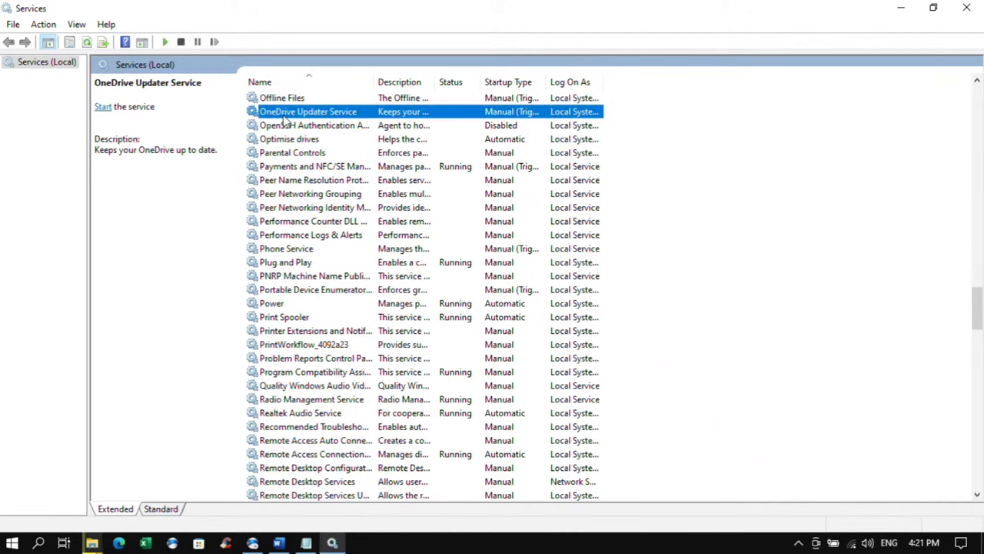
pyautogui.click(285, 123)
pyautogui.click(290, 139)
pyautogui.doubleClick(291, 141)
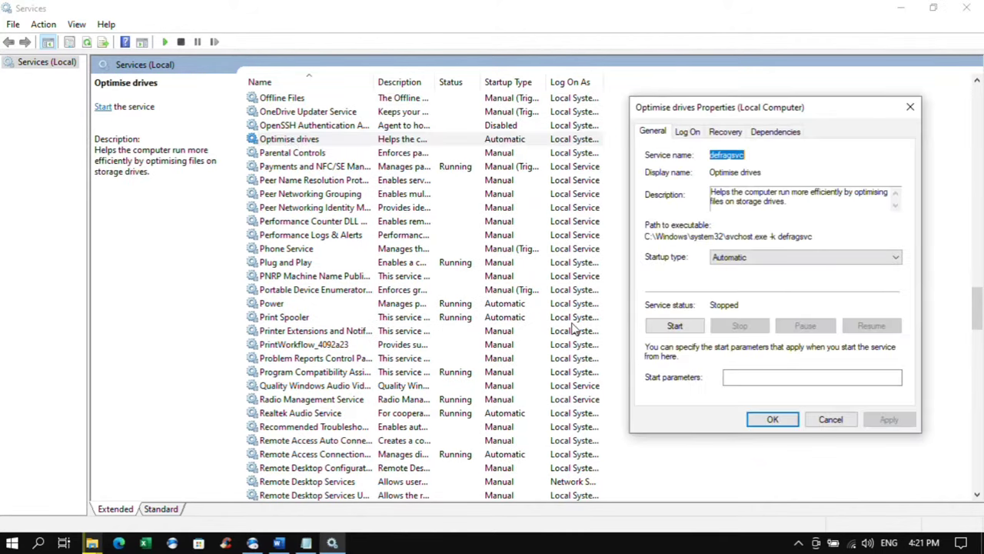
# Choose the Automatic startup type for Optimise drives, start the service, confirm the settings and close the Services console
pyautogui.click(750, 259)
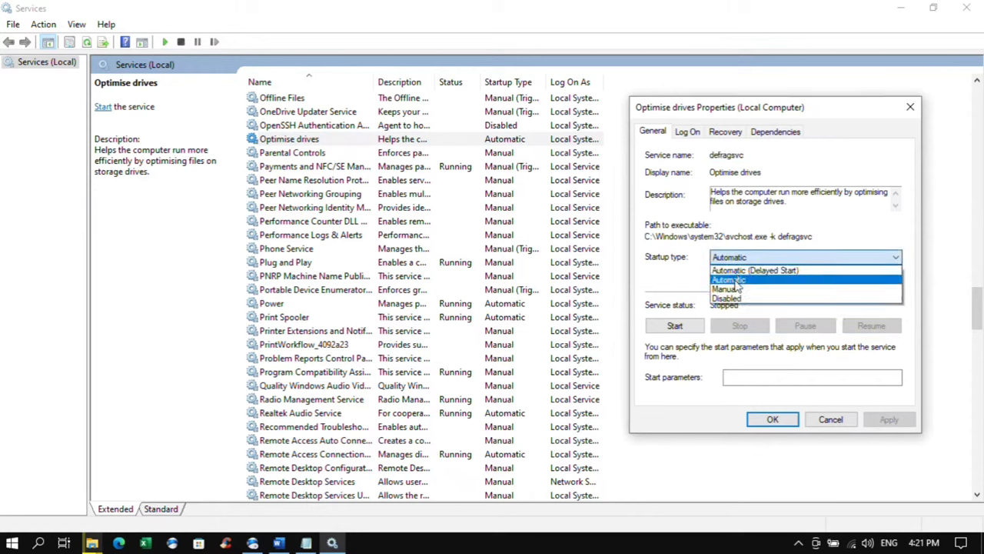
pyautogui.click(732, 281)
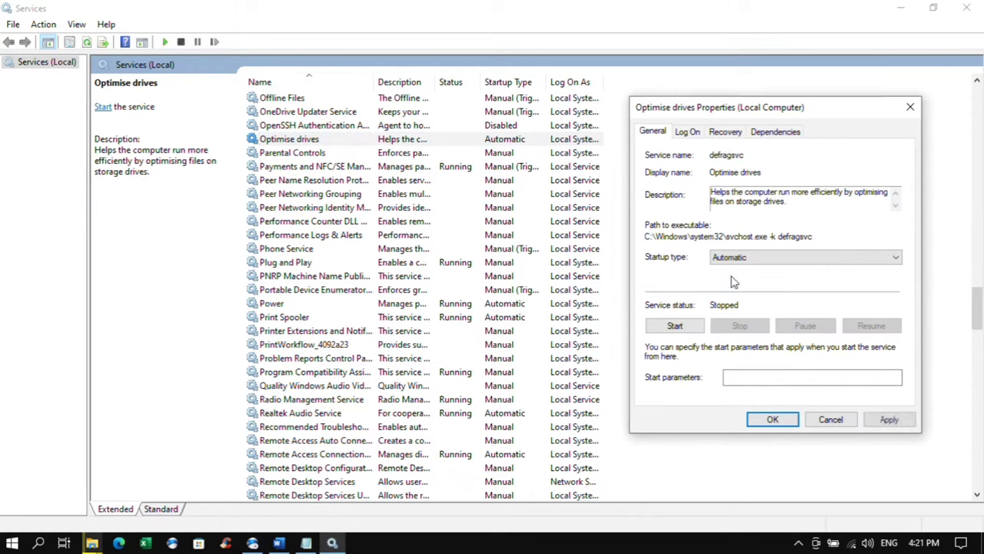
pyautogui.click(666, 329)
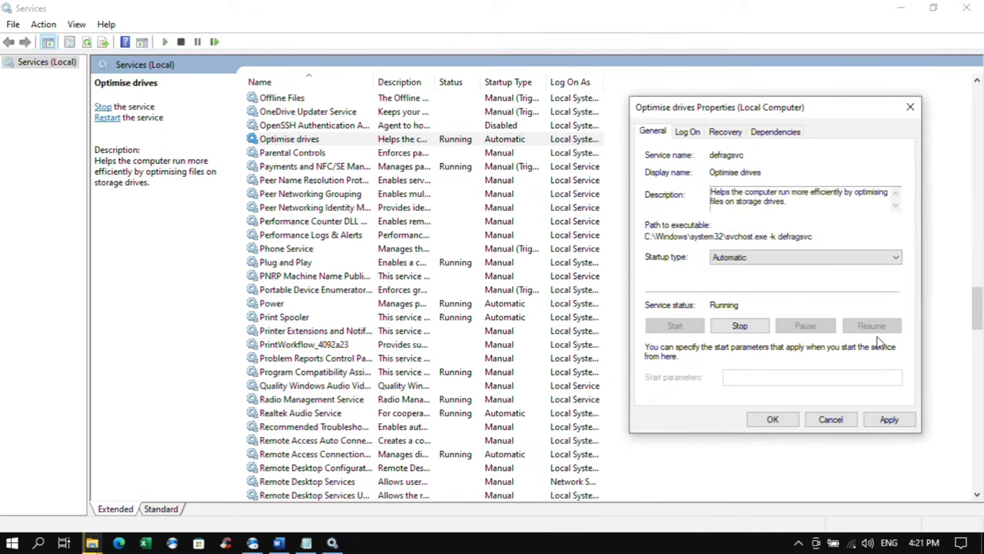
pyautogui.click(889, 419)
pyautogui.click(771, 421)
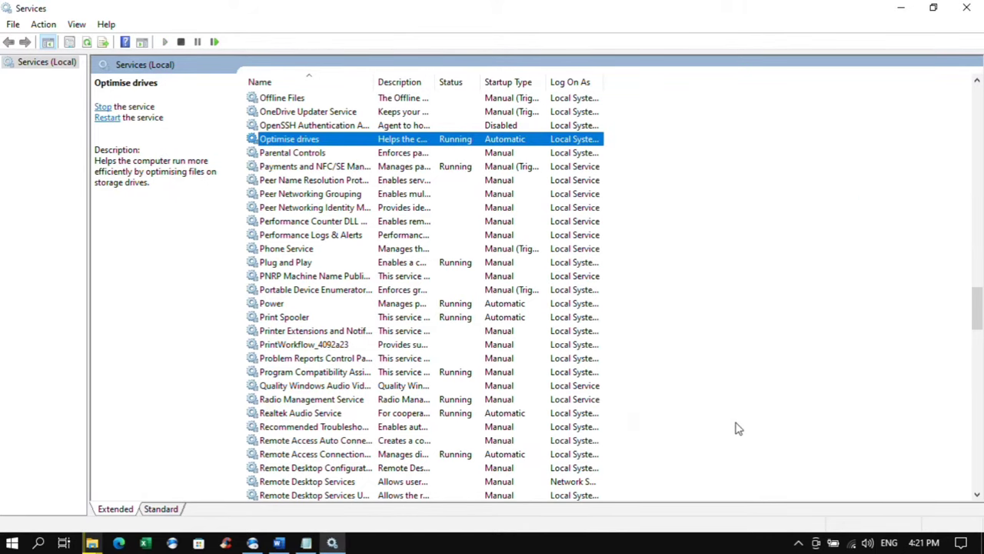
pyautogui.click(970, 8)
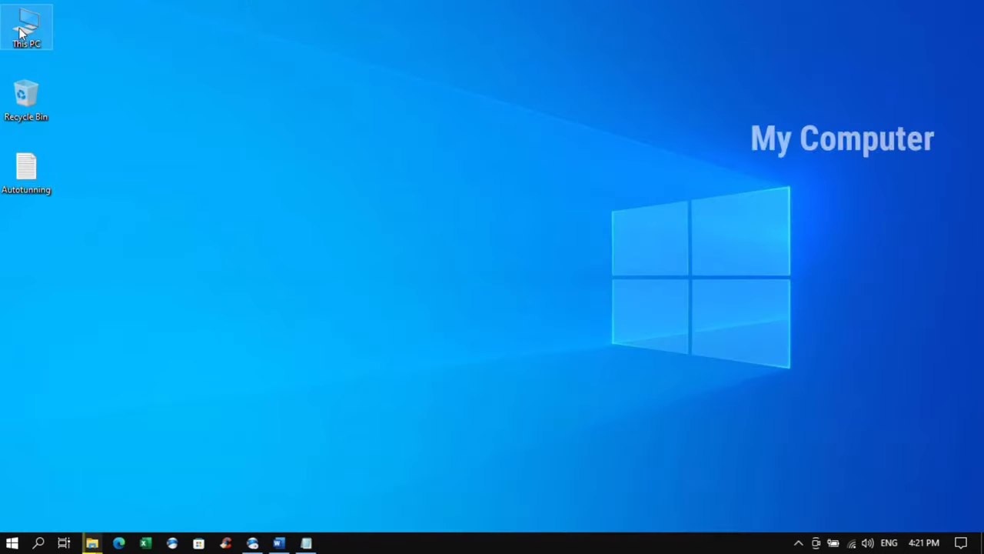
# Open This PC in File Explorer and display the hardware list in the properties of USB Drive (D:)
pyautogui.press('super+e')
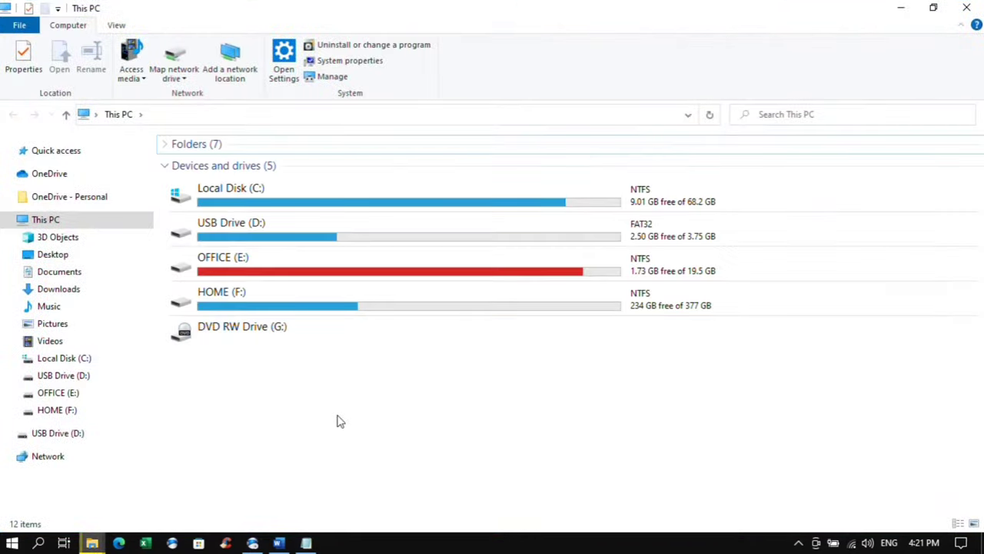
pyautogui.rightClick(264, 223)
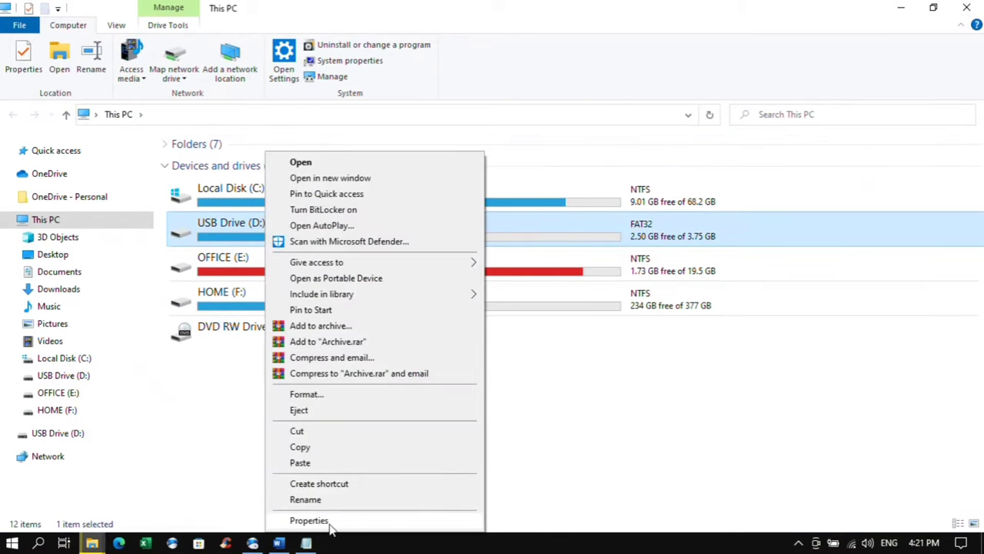
pyautogui.click(309, 520)
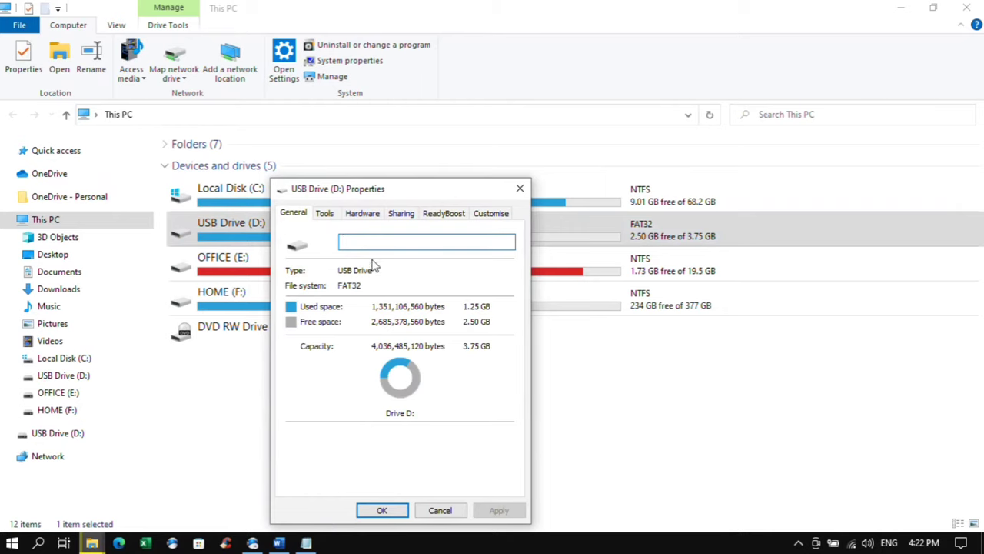
pyautogui.click(356, 215)
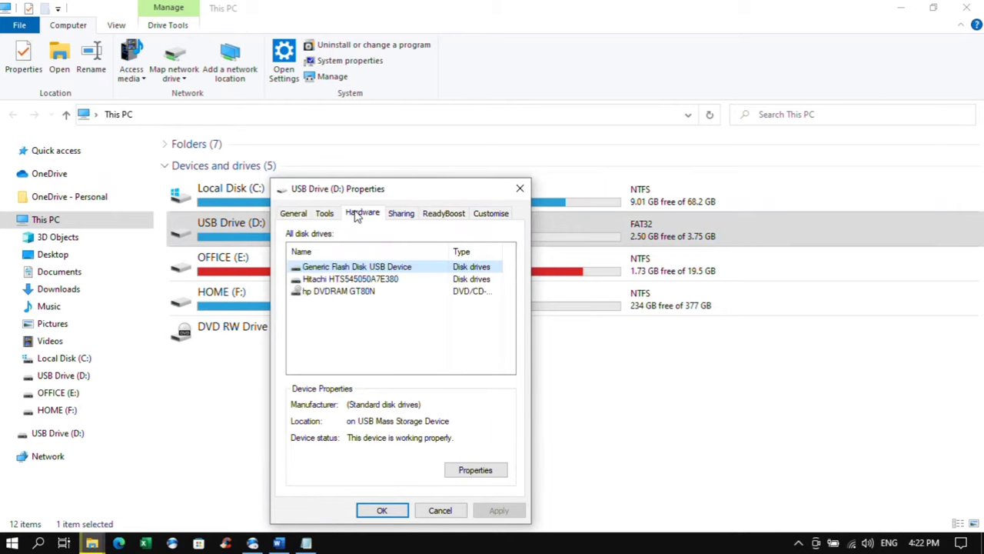
# Minimise File Explorer, open the Generic Flash Disk USB Device properties and place them beside the drive's properties window
pyautogui.click(896, 10)
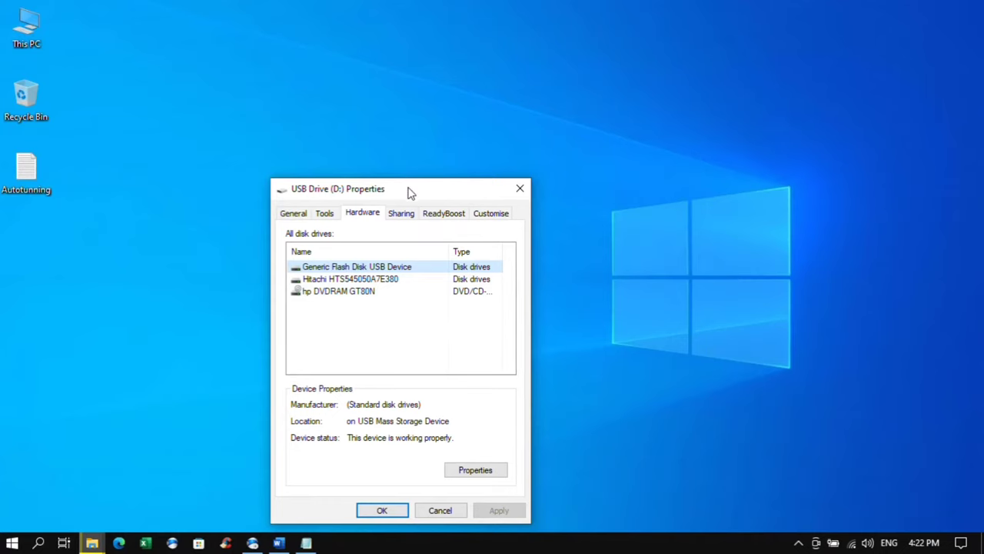
pyautogui.moveTo(411, 192); pyautogui.dragTo(413, 132)
pyautogui.click(482, 399)
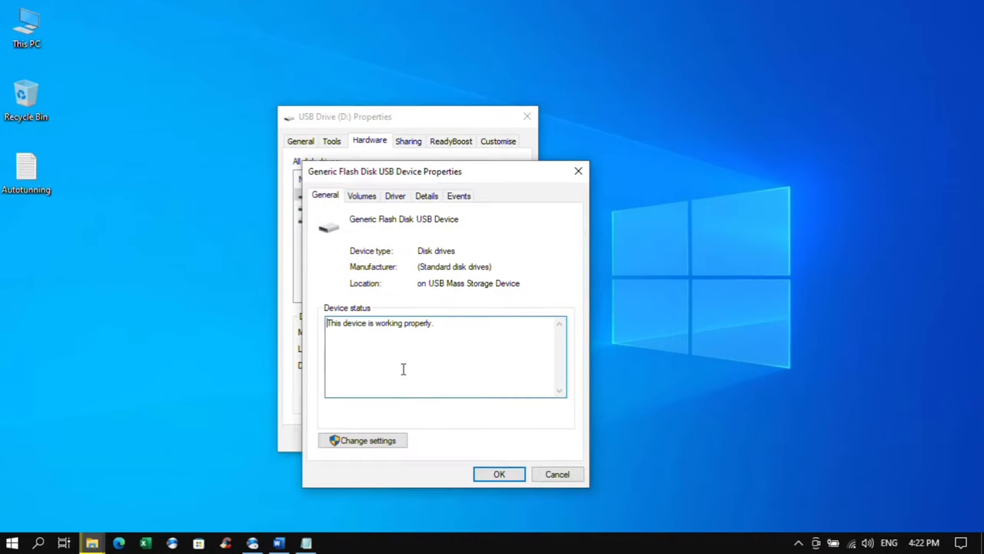
pyautogui.moveTo(390, 176); pyautogui.dragTo(652, 130)
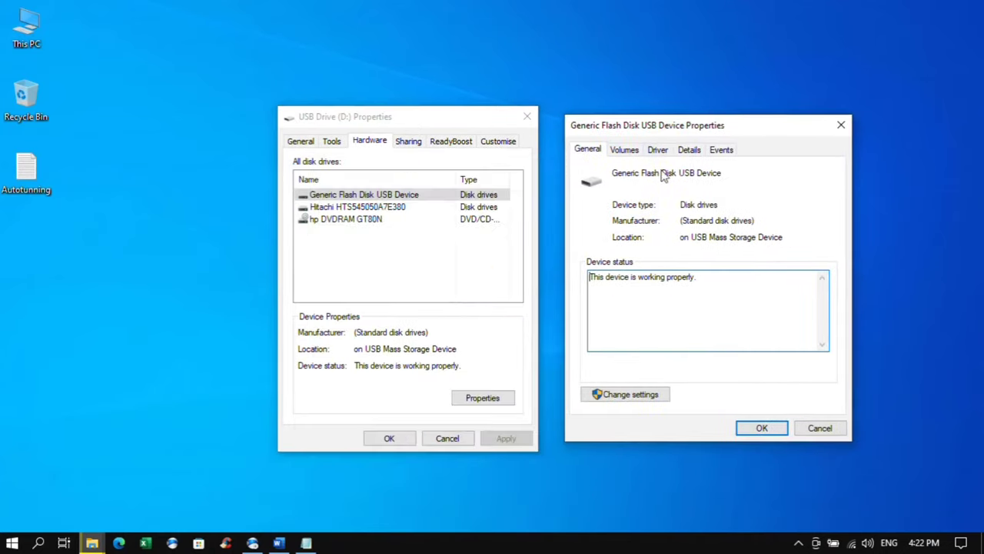
# Reopen the Generic Flash Disk USB Device properties with rights to change settings and move the window clear of the drive's properties
pyautogui.click(624, 150)
pyautogui.click(587, 152)
pyautogui.click(624, 394)
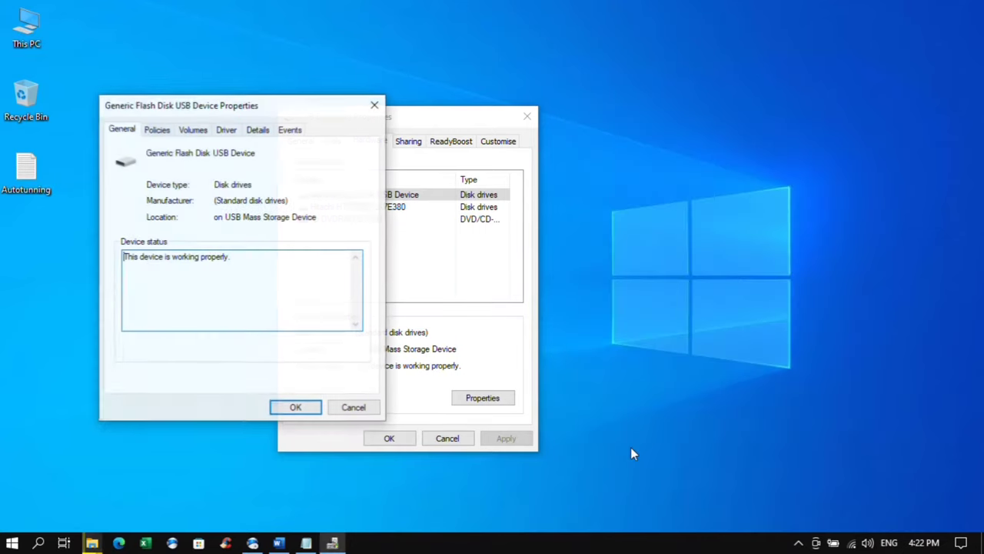
pyautogui.moveTo(302, 108); pyautogui.dragTo(238, 102)
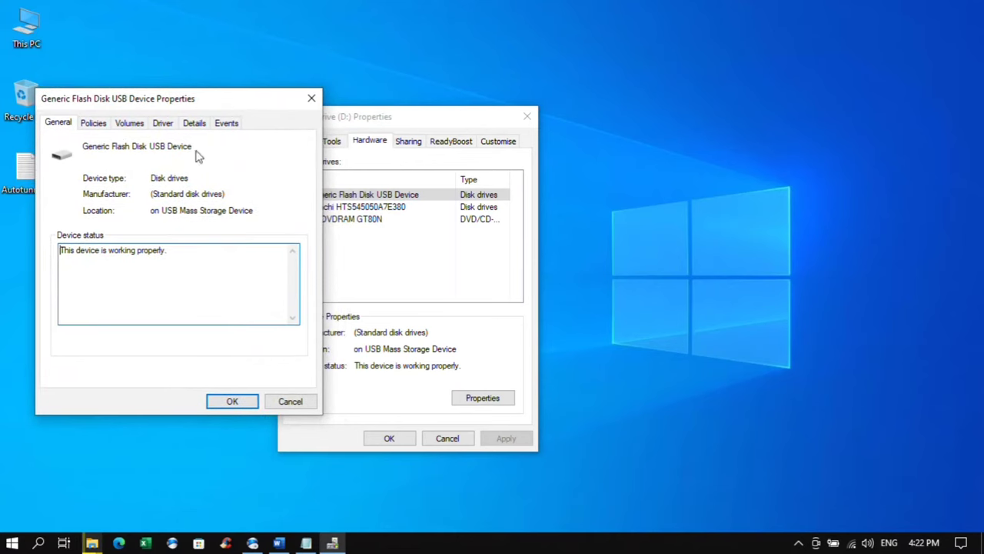
# Set the flash disk's removal policy to Better performance and confirm both the device and the drive properties
pyautogui.click(93, 124)
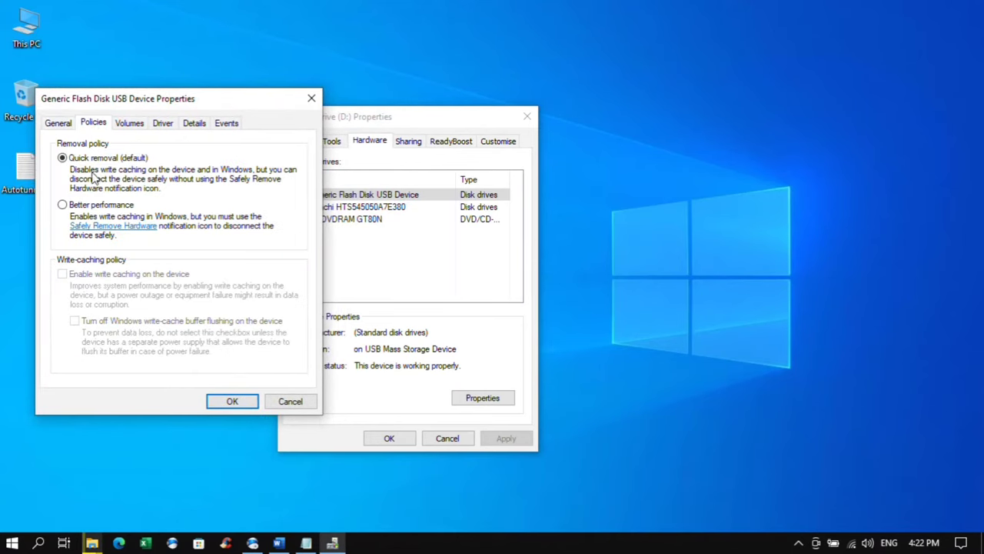
pyautogui.click(74, 206)
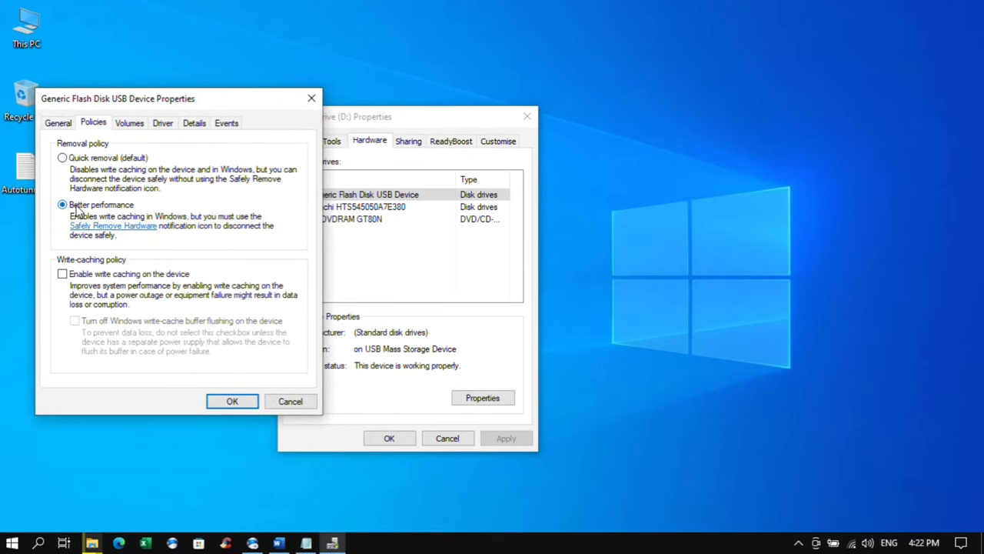
pyautogui.click(233, 401)
pyautogui.click(389, 440)
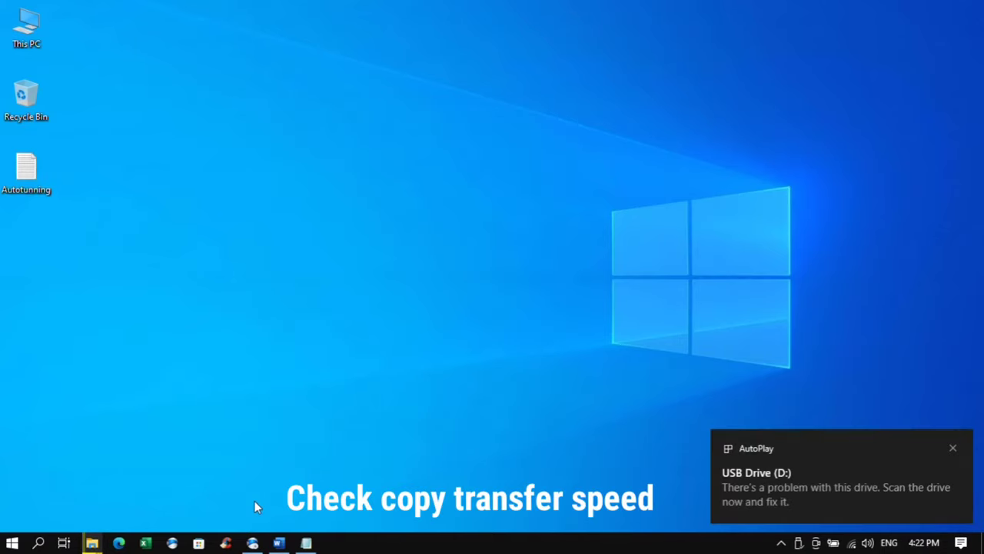
# Check the transfer speed of the paused copy to USB Drive (D:) and minimise its progress window
pyautogui.moveTo(106, 531)
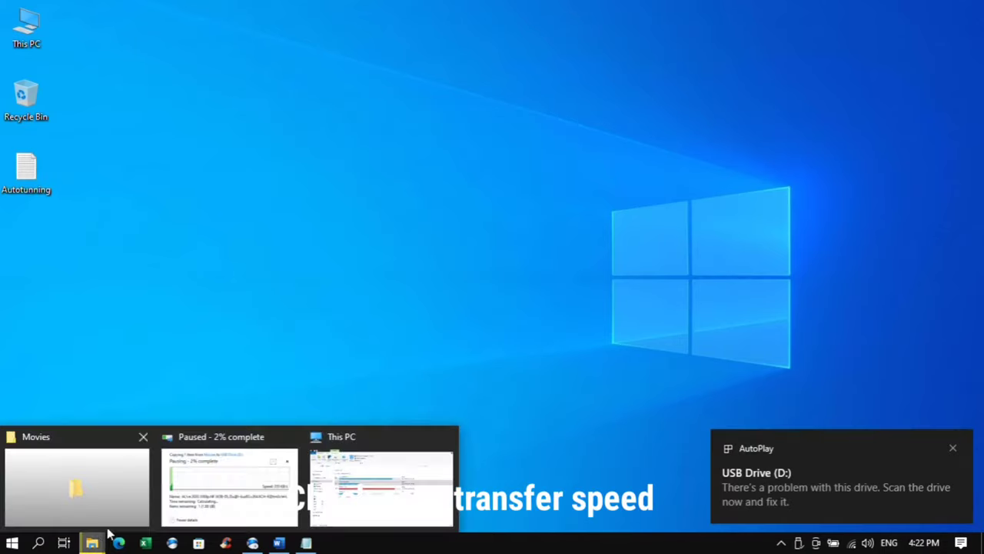
pyautogui.click(215, 498)
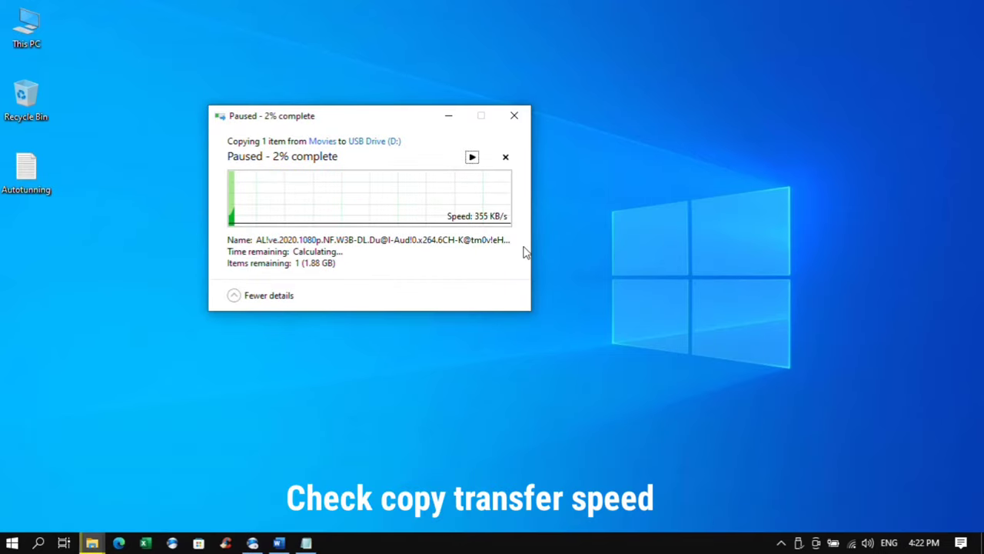
pyautogui.click(449, 115)
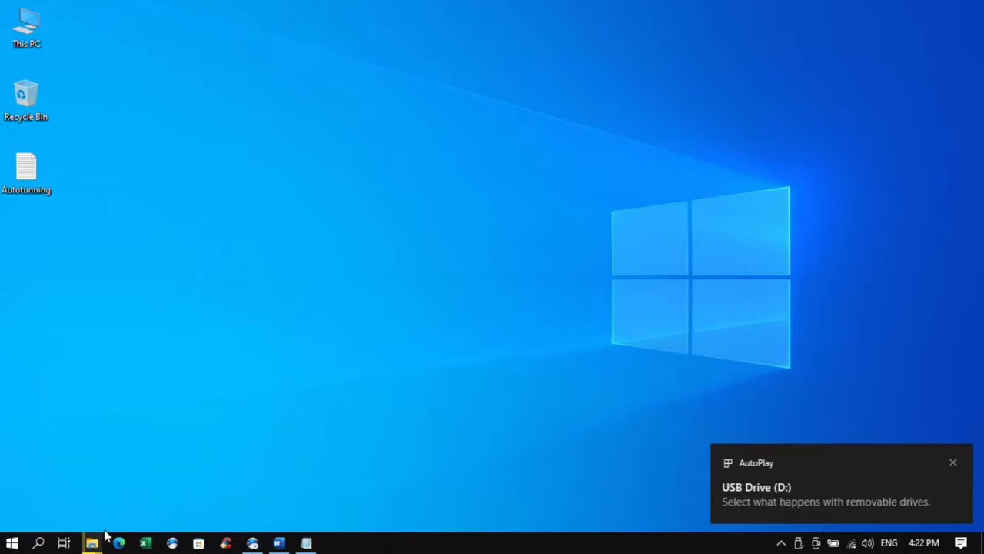
# Bring up This PC and open the properties of the OFFICE (E:) drive
pyautogui.moveTo(92, 545)
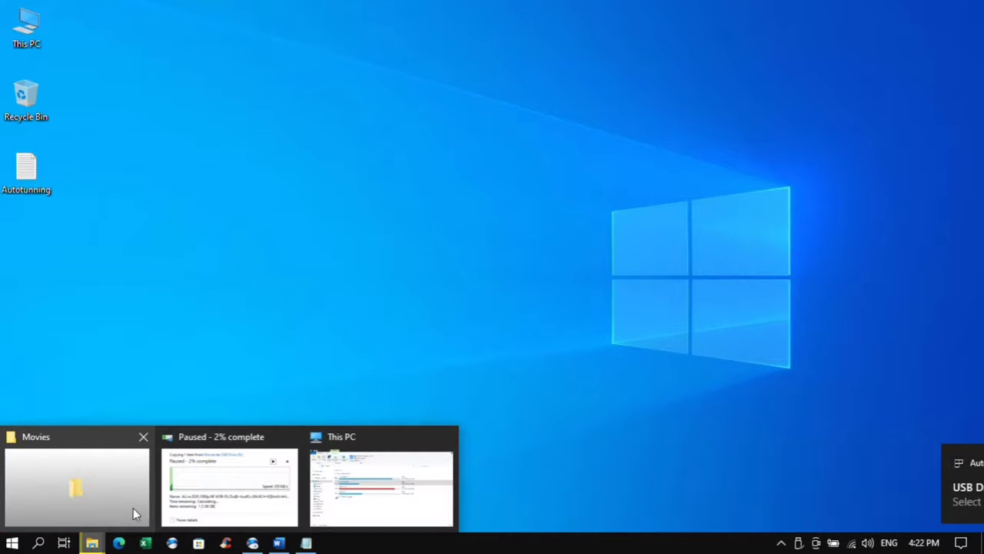
pyautogui.click(368, 475)
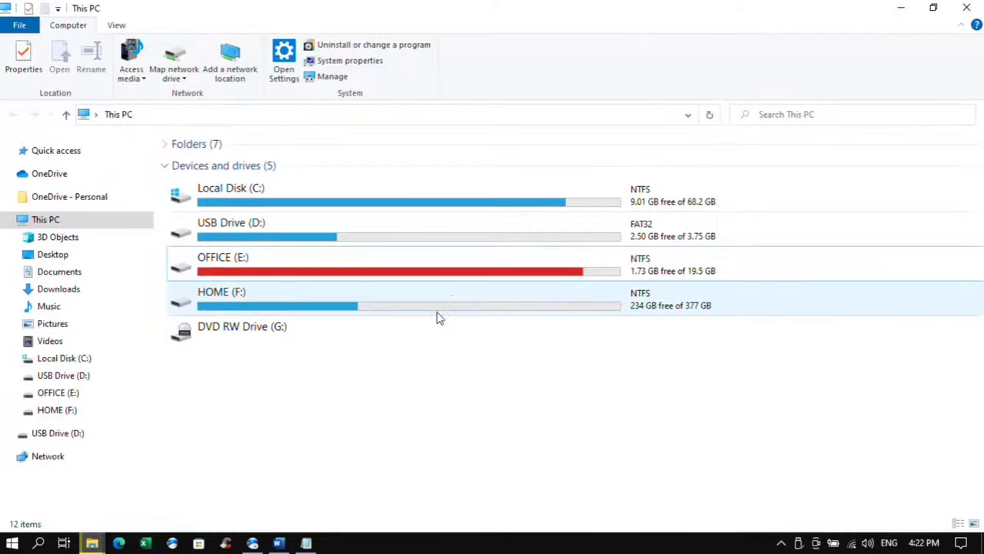
pyautogui.click(450, 271)
pyautogui.rightClick(450, 270)
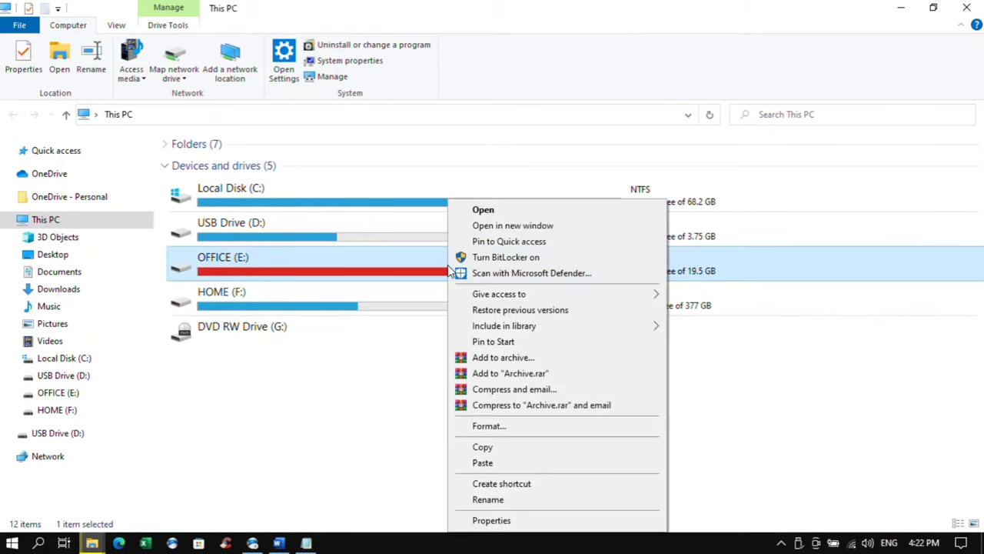
pyautogui.click(477, 521)
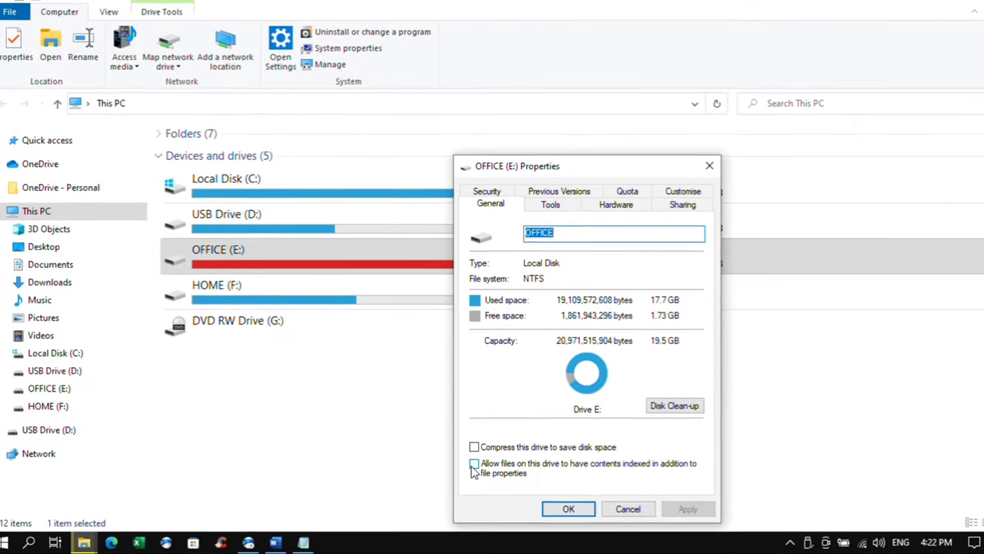
# Try to allow content indexing for files on OFFICE (E:), cancel the attribute change confirmations and close the drive's properties
pyautogui.click(474, 464)
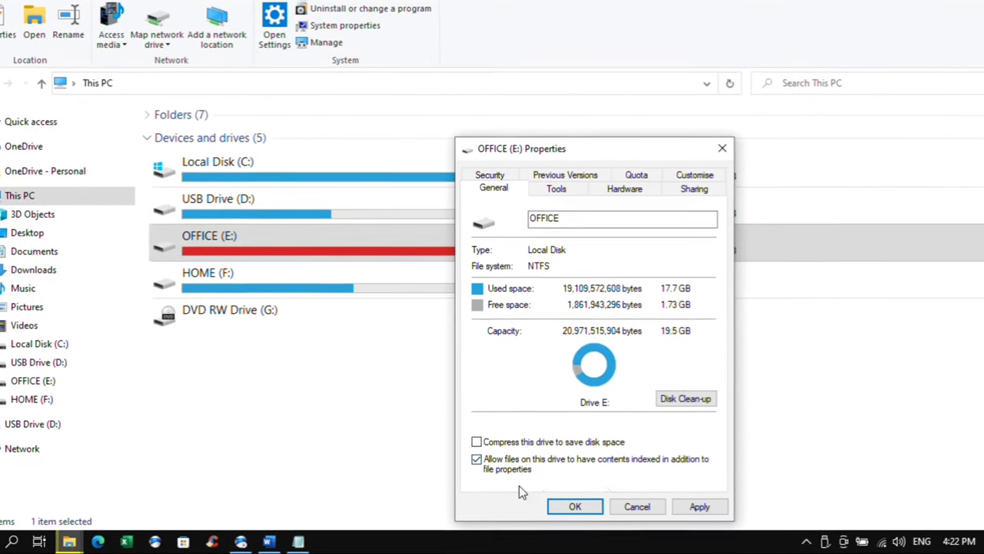
pyautogui.click(696, 507)
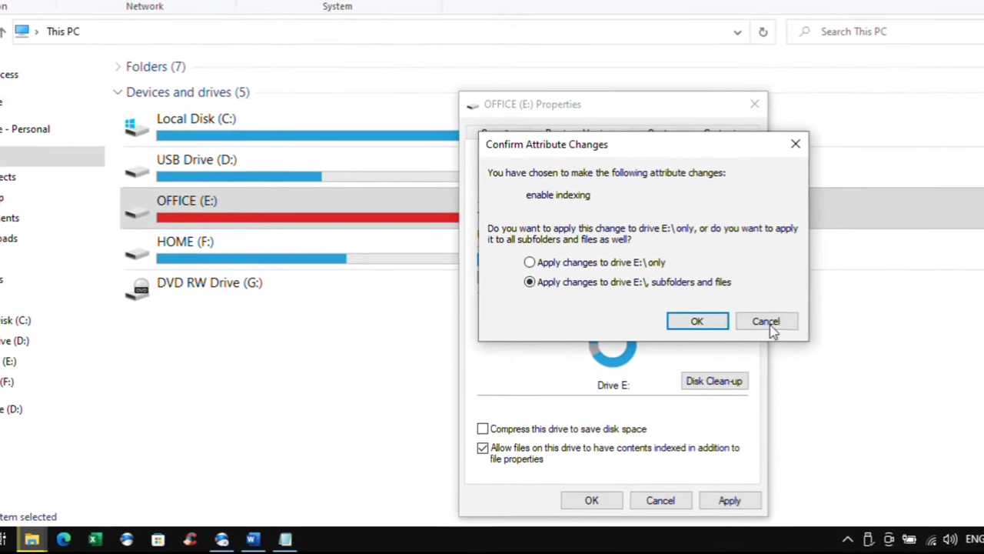
pyautogui.click(767, 323)
pyautogui.click(592, 500)
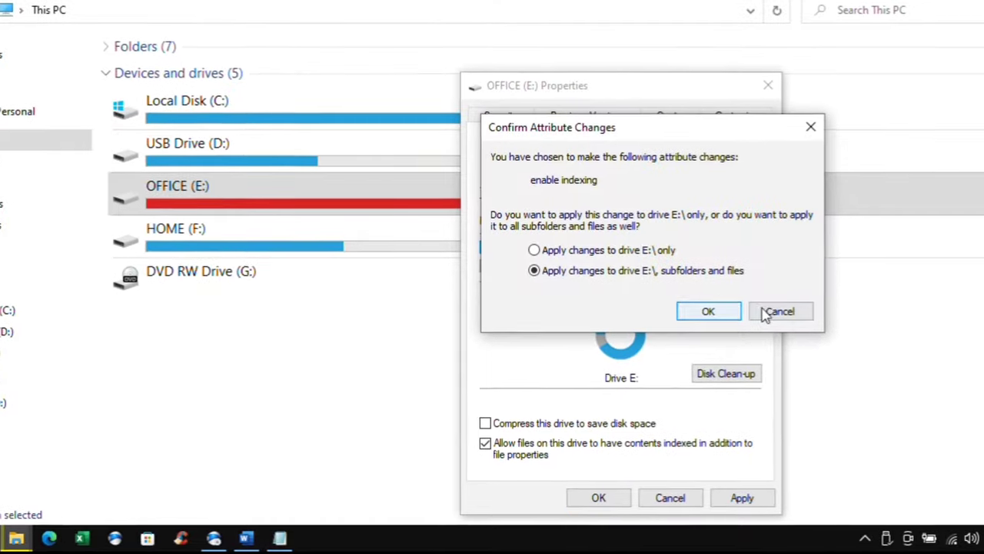
pyautogui.click(766, 315)
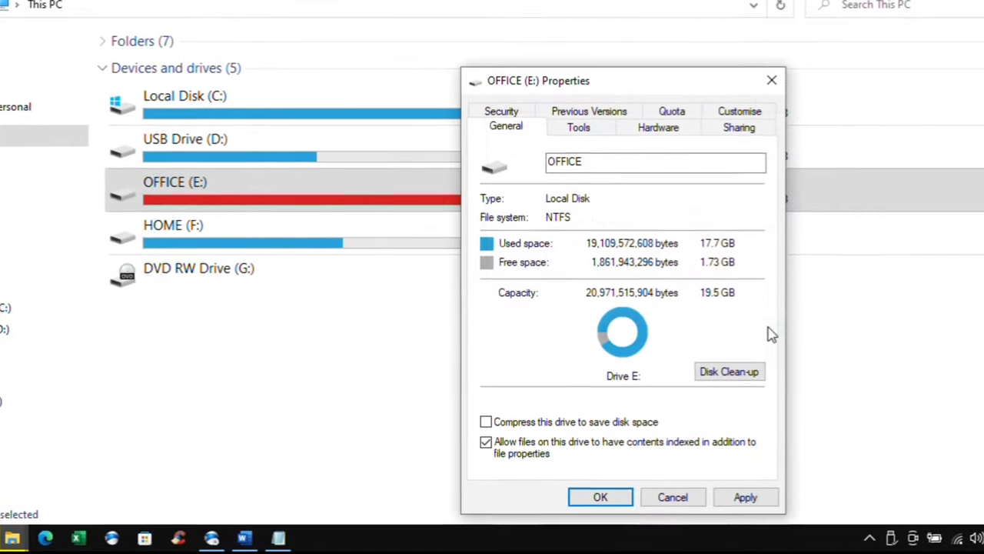
pyautogui.click(605, 495)
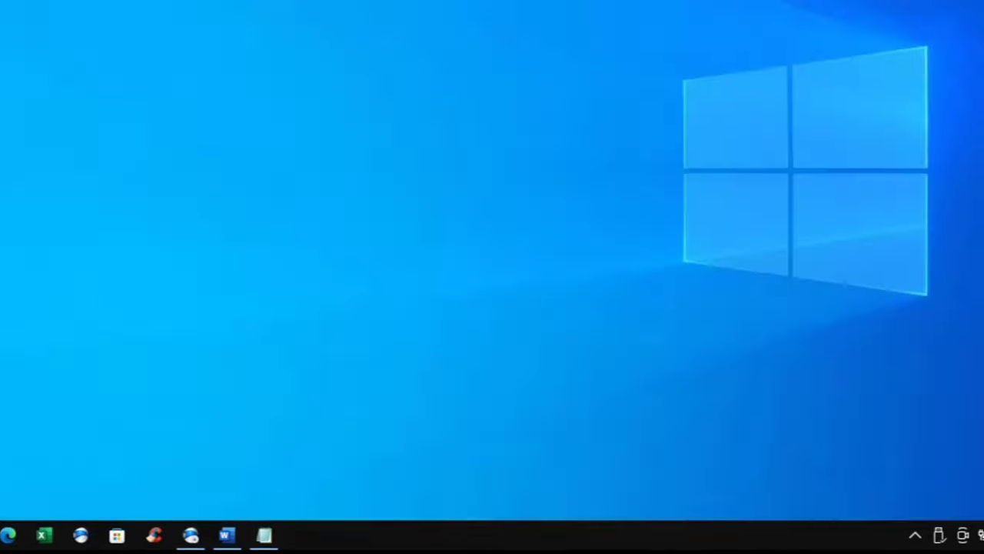
# Open Command Prompt as administrator via a search for cmd and place the Autotunning text file from the desktop beside it
pyautogui.click(38, 543)
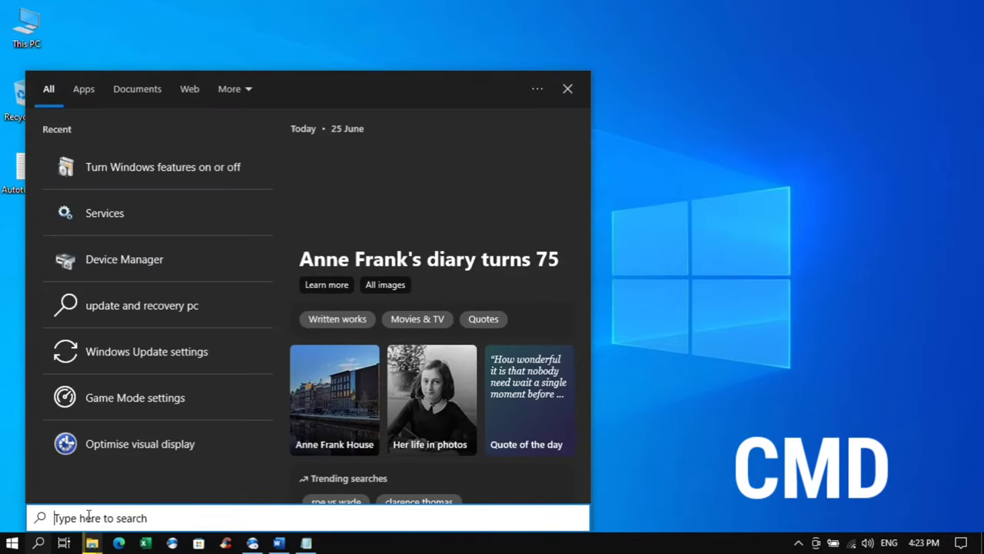
pyautogui.write('cmd')
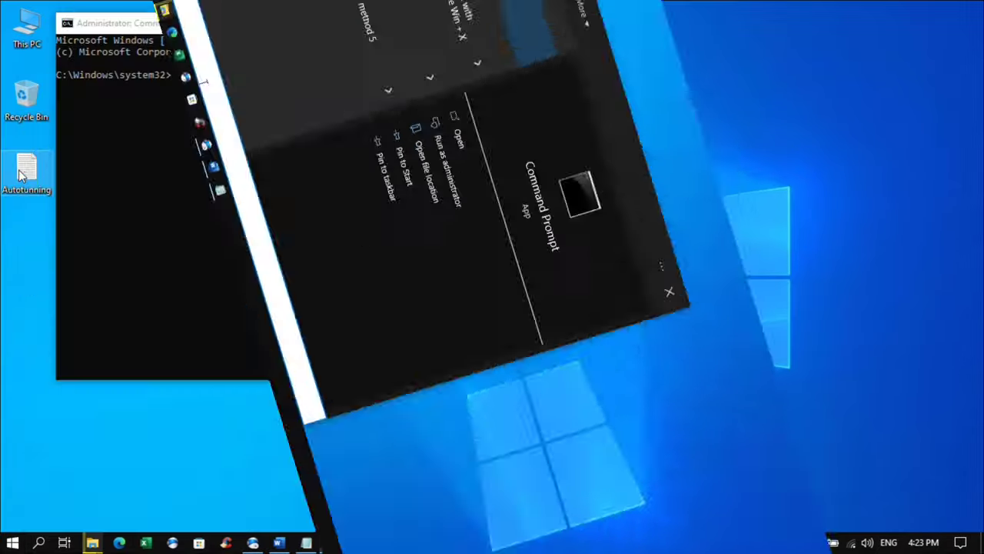
pyautogui.doubleClick(26, 170)
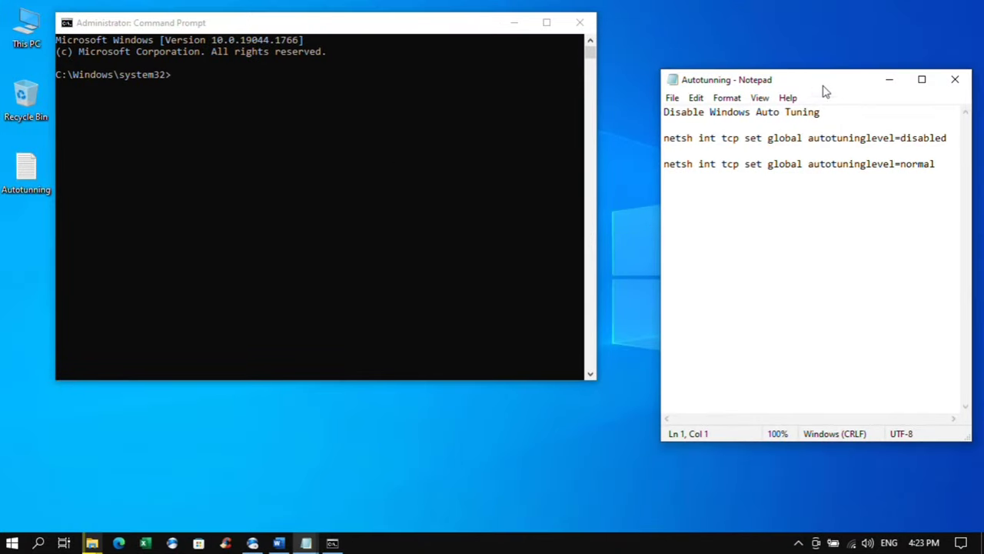
pyautogui.moveTo(779, 40); pyautogui.dragTo(782, 27)
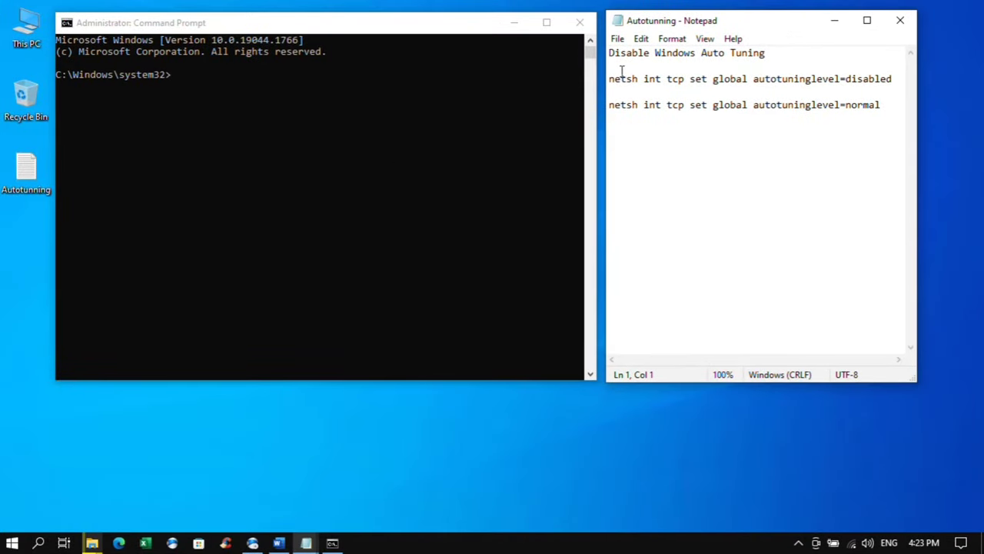
# Copy netsh int tcp set global autotuninglevel=disabled from the Autotunning notes and run it in Command Prompt
pyautogui.click(867, 64)
pyautogui.tripleClick(898, 79)
pyautogui.press('super+c')
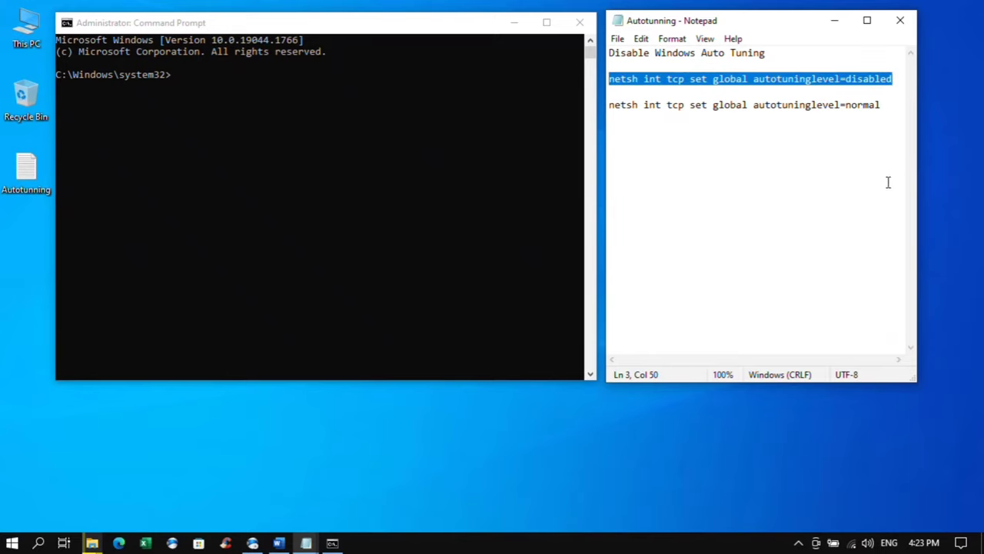
pyautogui.click(172, 74)
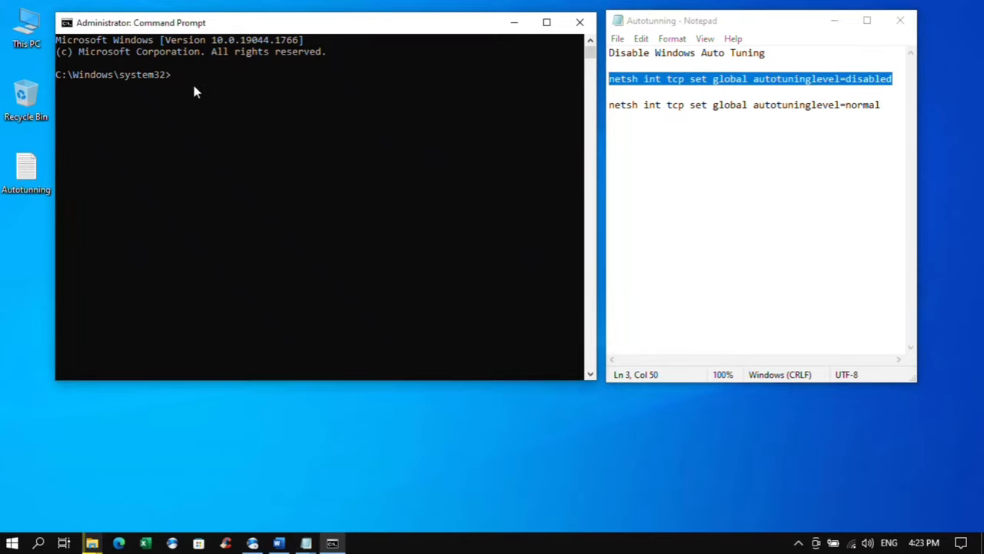
pyautogui.rightClick(198, 85)
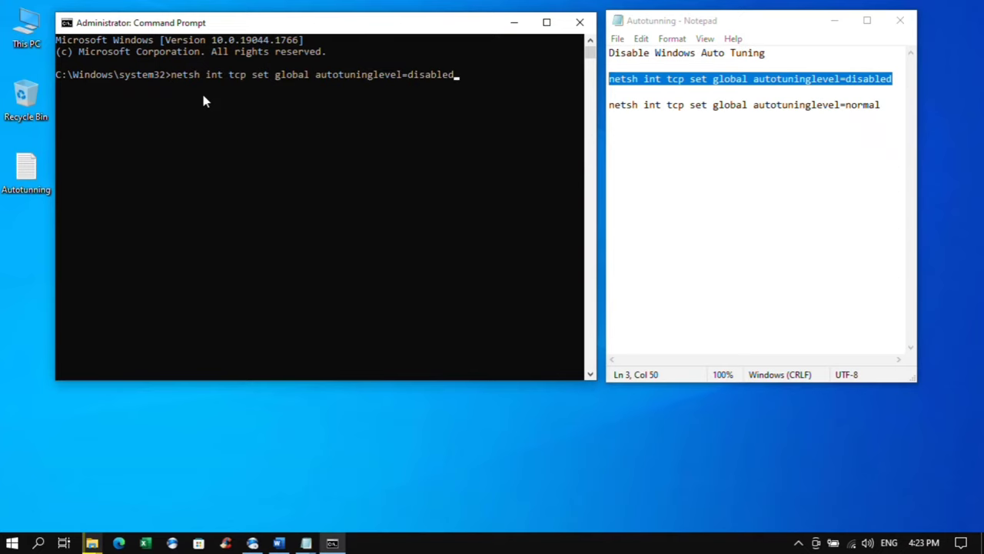
pyautogui.press('Return')
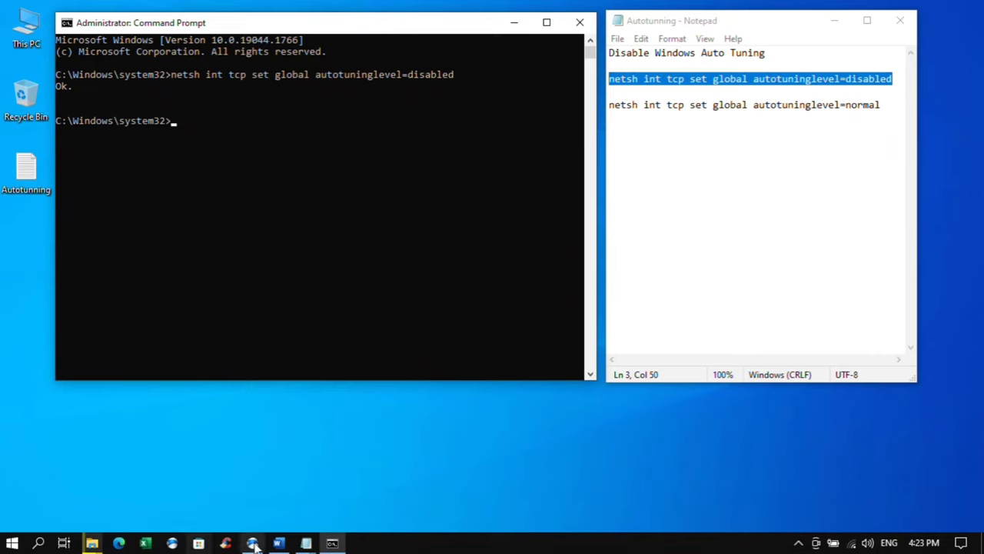
# Resume the paused movie copy to USB Drive (D:), check its transfer speed and minimise the progress window
pyautogui.moveTo(91, 542)
pyautogui.click(223, 484)
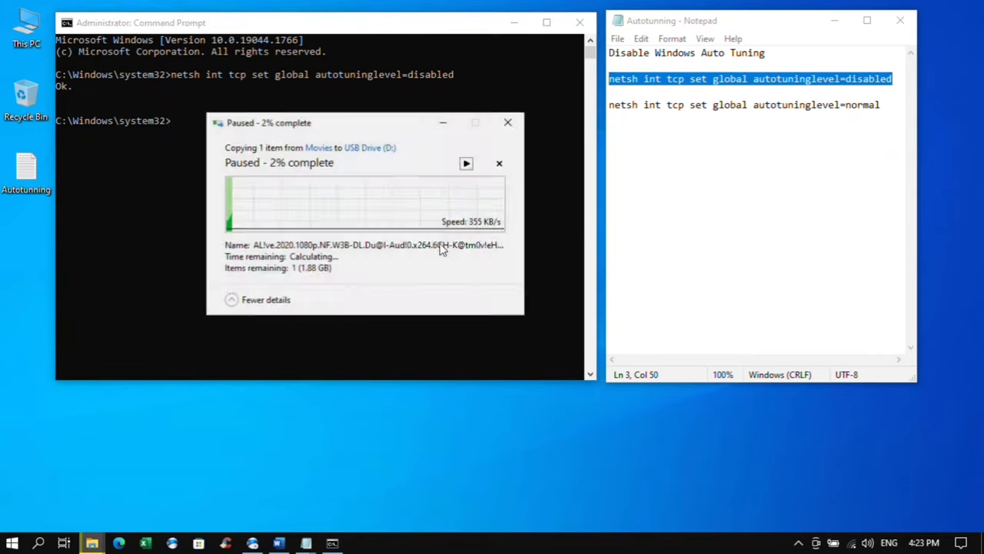
pyautogui.click(472, 159)
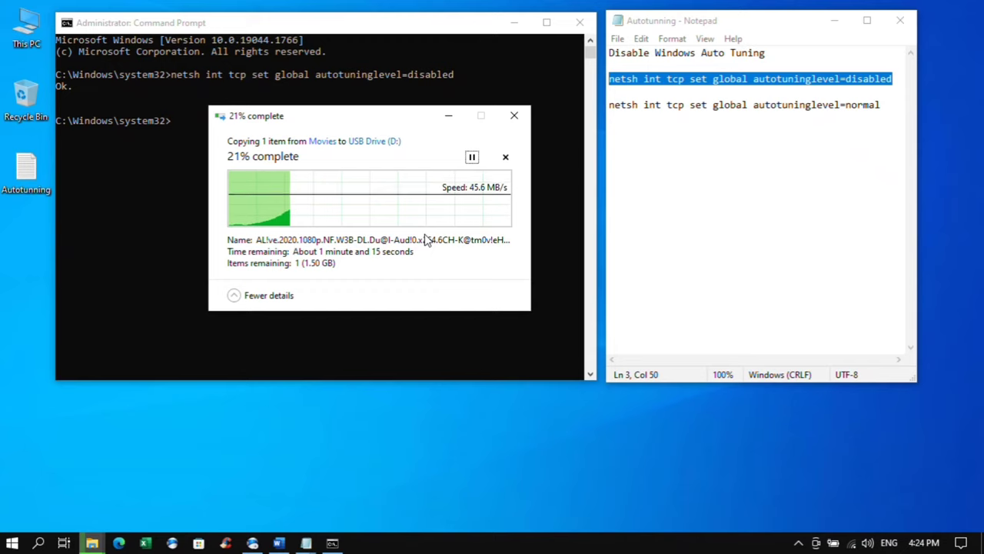
pyautogui.click(471, 156)
pyautogui.click(450, 117)
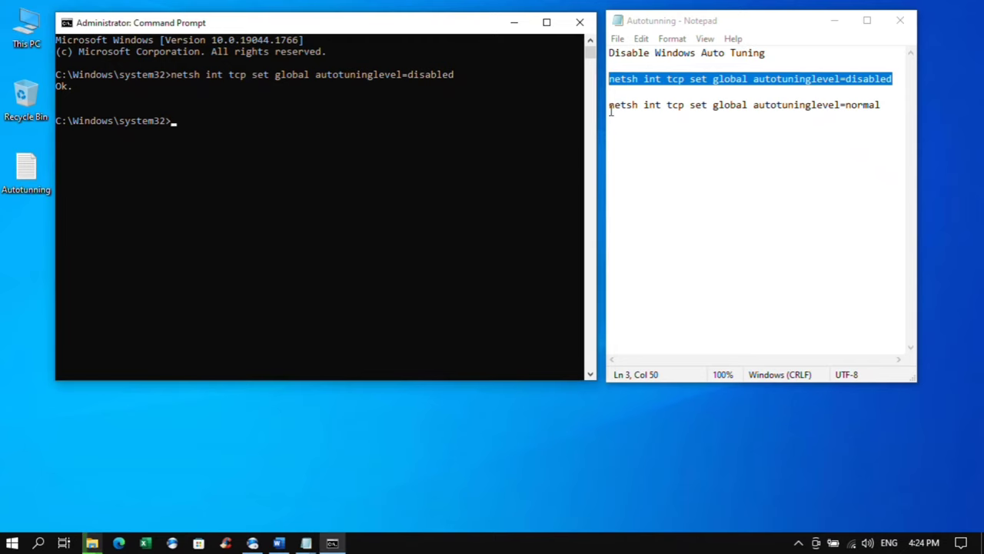
# Run netsh int tcp set global autotuninglevel=normal from the Autotunning notes in Command Prompt, and close the console
pyautogui.moveTo(611, 108); pyautogui.dragTo(870, 98)
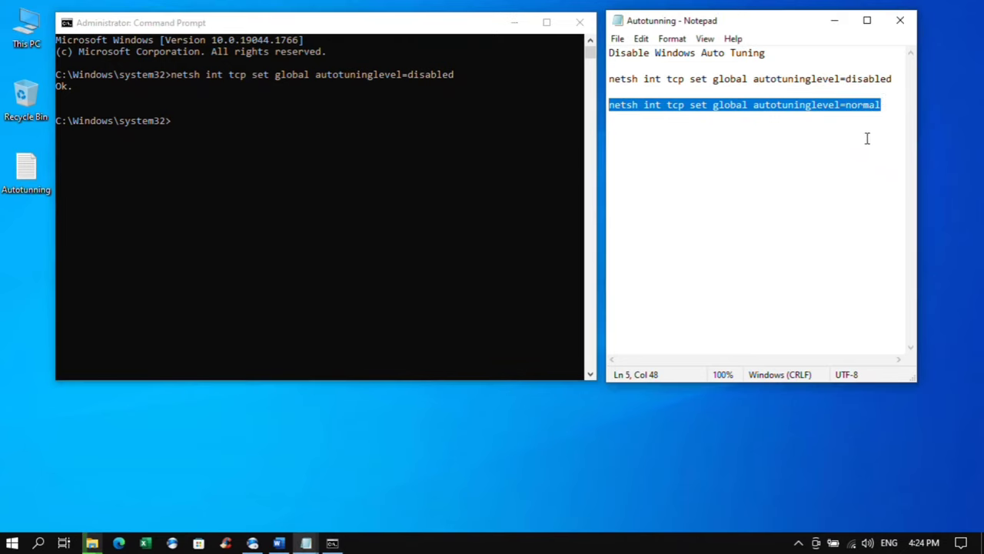
pyautogui.click(173, 121)
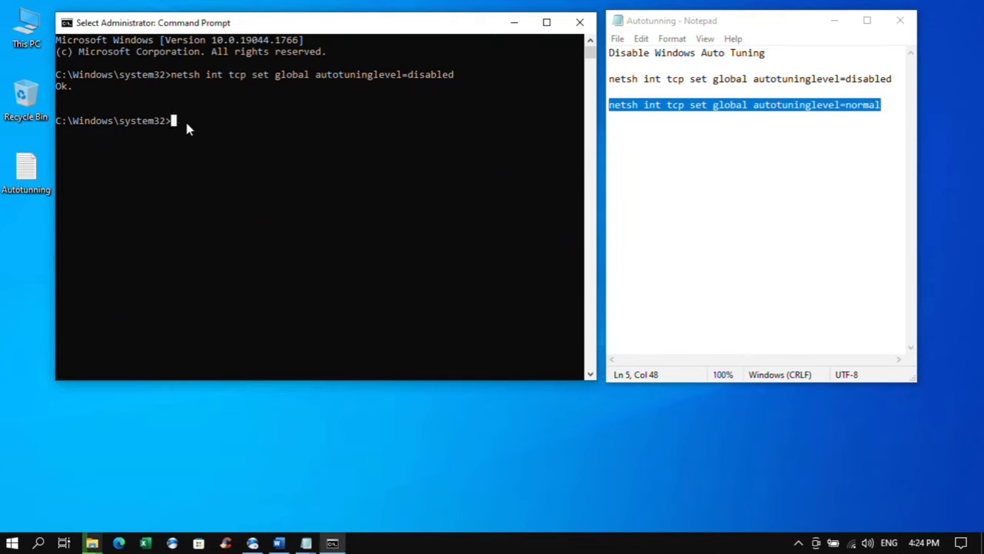
pyautogui.rightClick(239, 144)
pyautogui.press('Return')
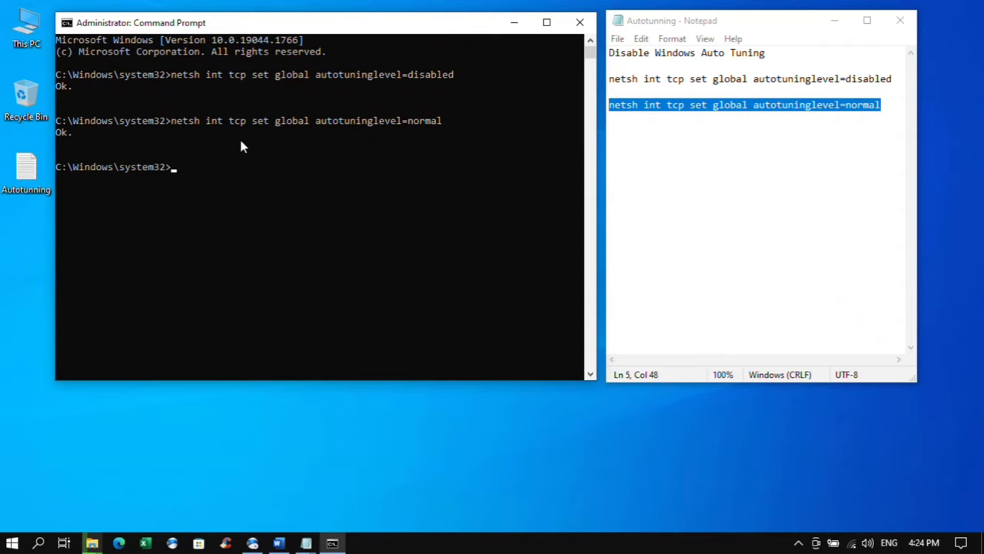
pyautogui.click(580, 24)
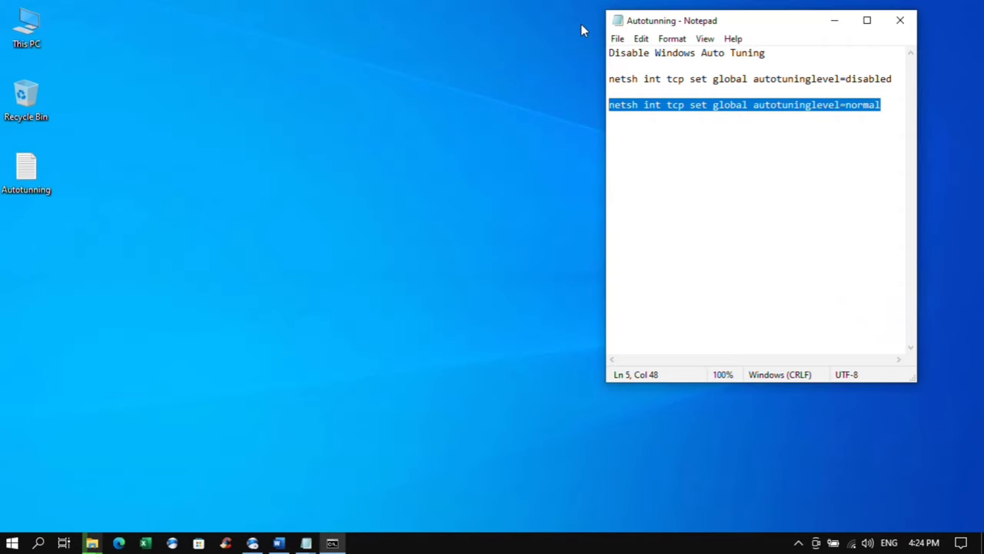